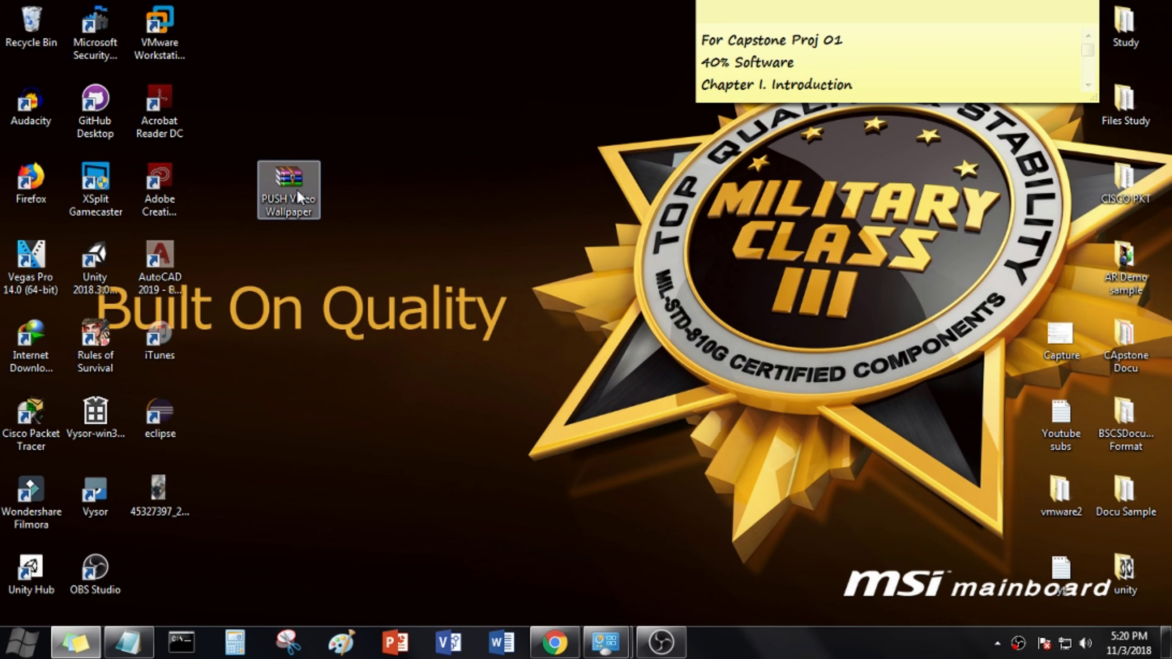
# Step: Extract the PUSH Video Wallpaper archive onto the desktop, entering the archive password for the encrypted files
pyautogui.moveTo(296, 190); pyautogui.dragTo(293, 67)
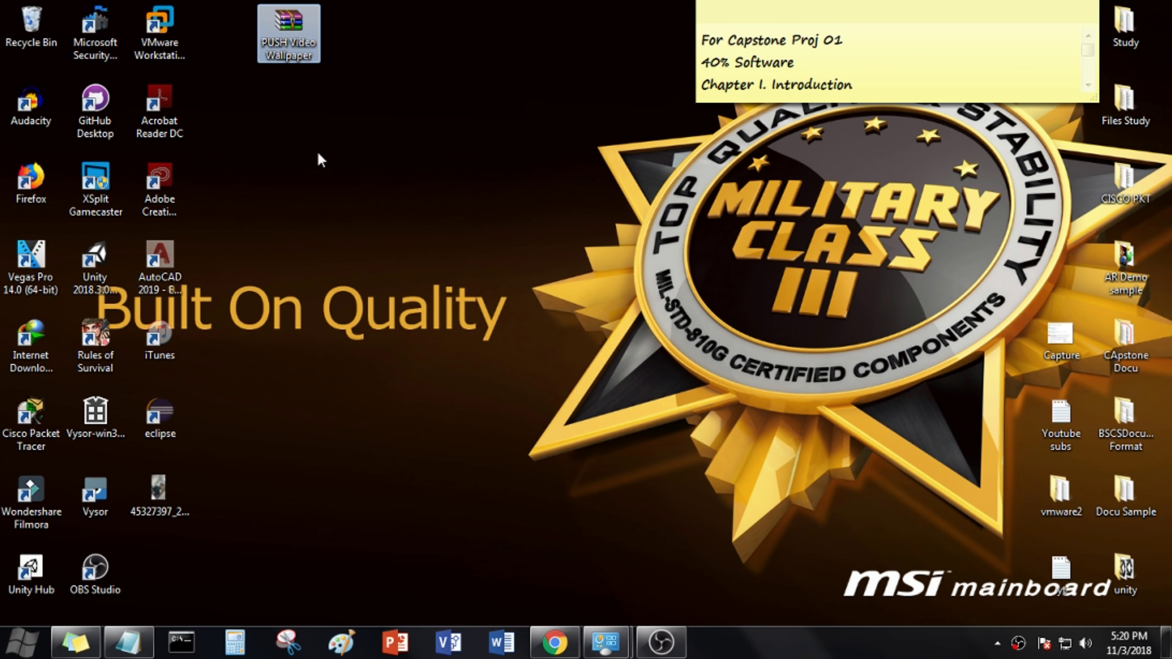
pyautogui.rightClick(298, 30)
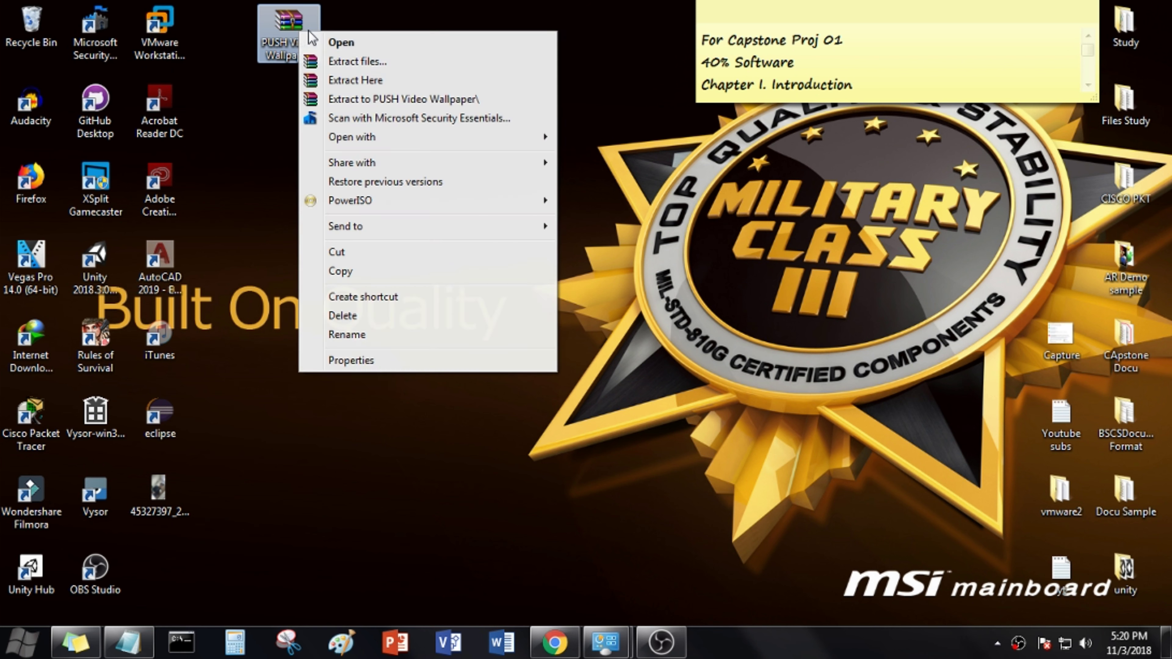
pyautogui.click(337, 79)
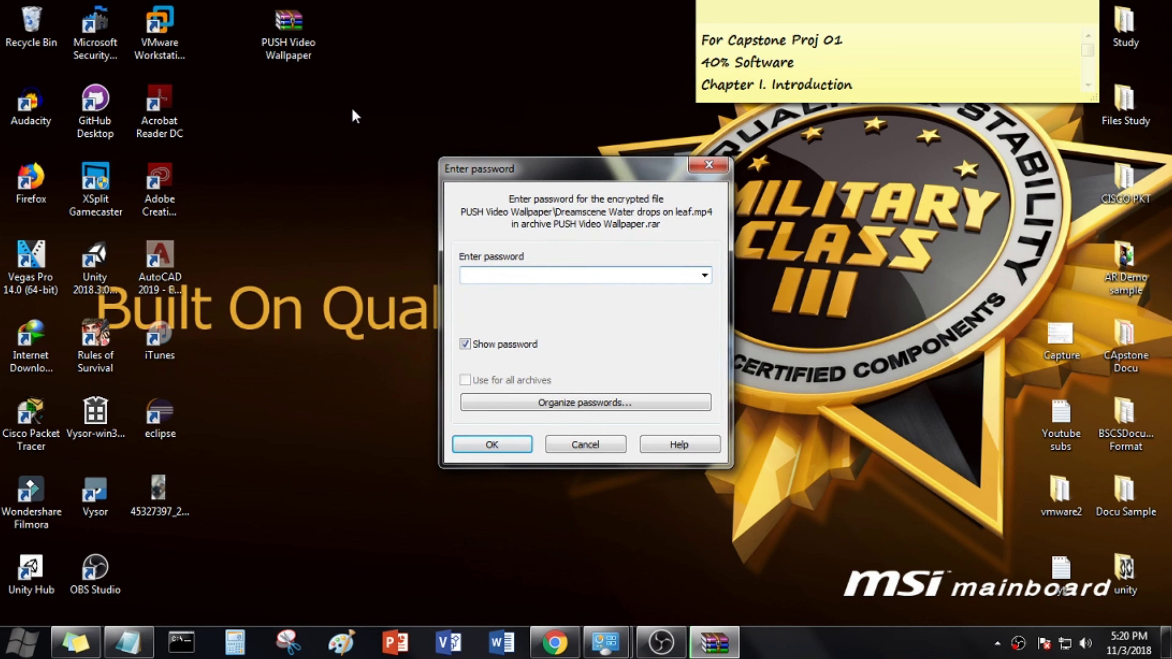
pyautogui.rightClick(480, 273)
pyautogui.click(520, 347)
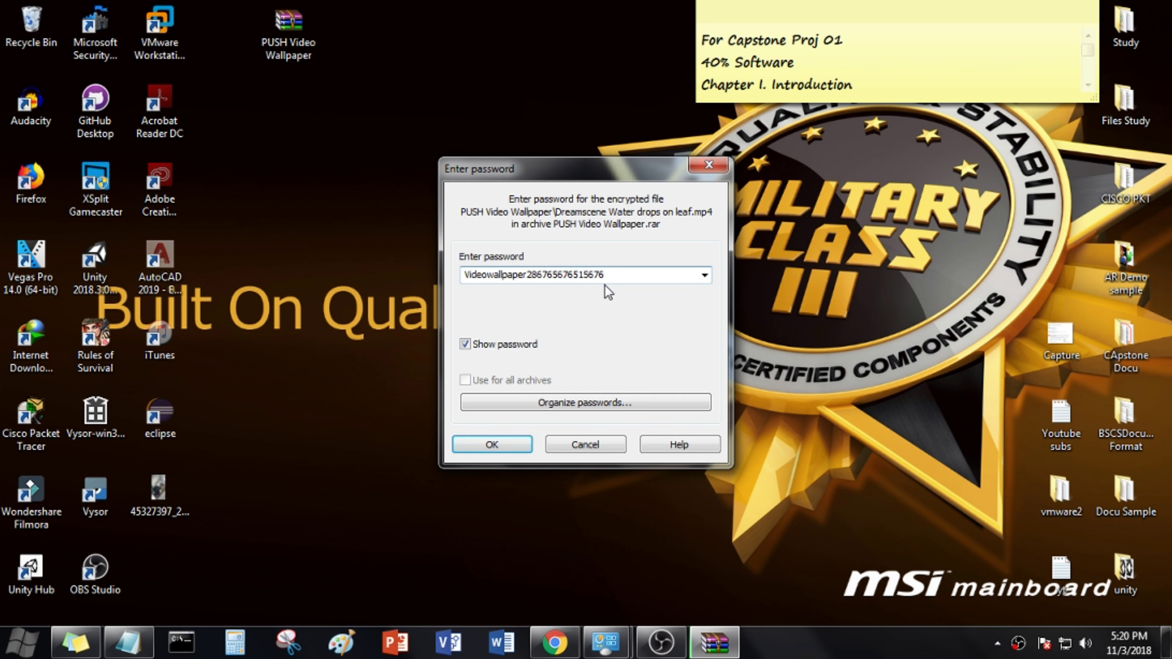
pyautogui.click(520, 446)
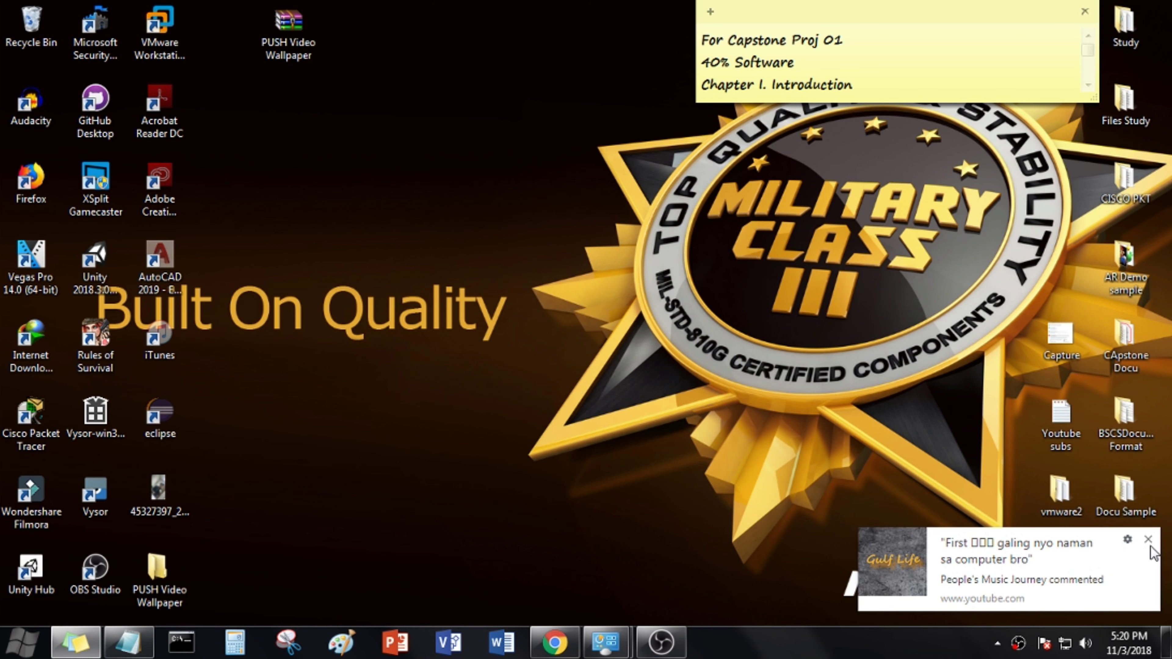
pyautogui.click(1148, 540)
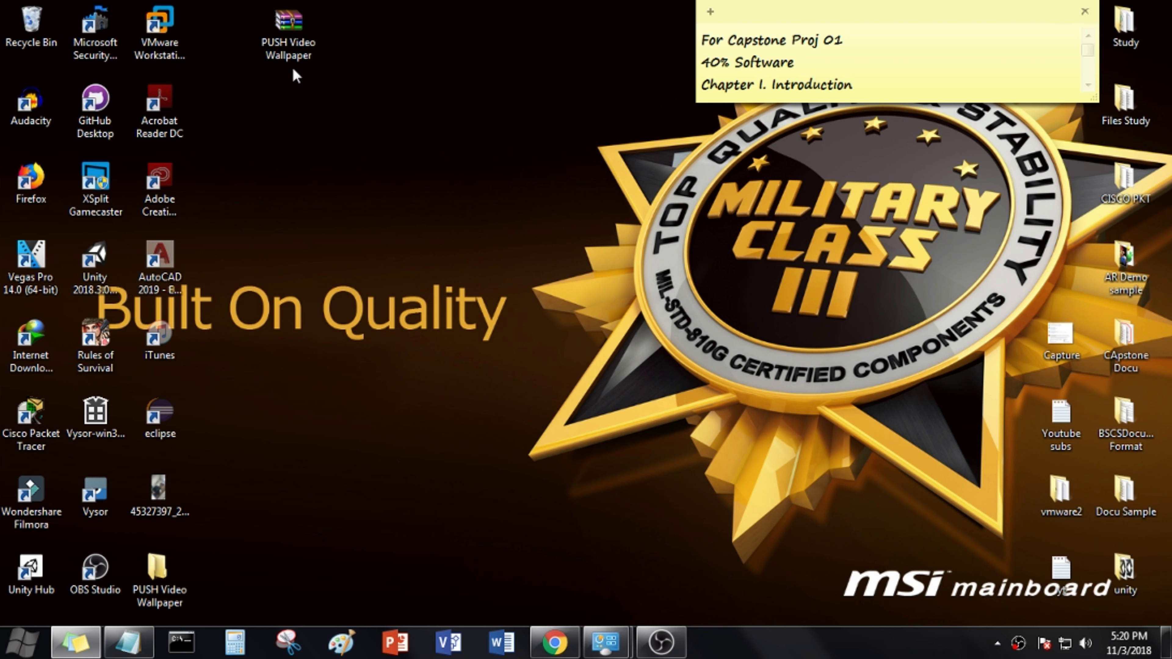
# Step: Move the extracted PUSH Video Wallpaper folder below its archive on the desktop and open it
pyautogui.moveTo(161, 573); pyautogui.dragTo(260, 275)
pyautogui.moveTo(303, 149); pyautogui.dragTo(300, 184)
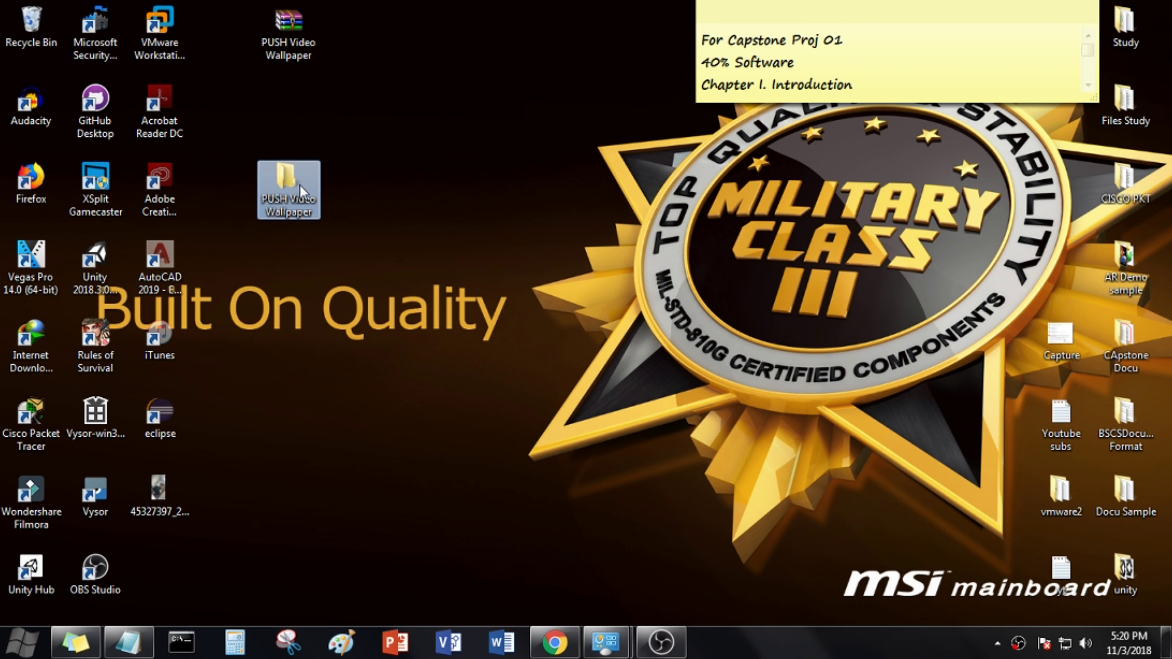
pyautogui.doubleClick(300, 184)
pyautogui.click(501, 249)
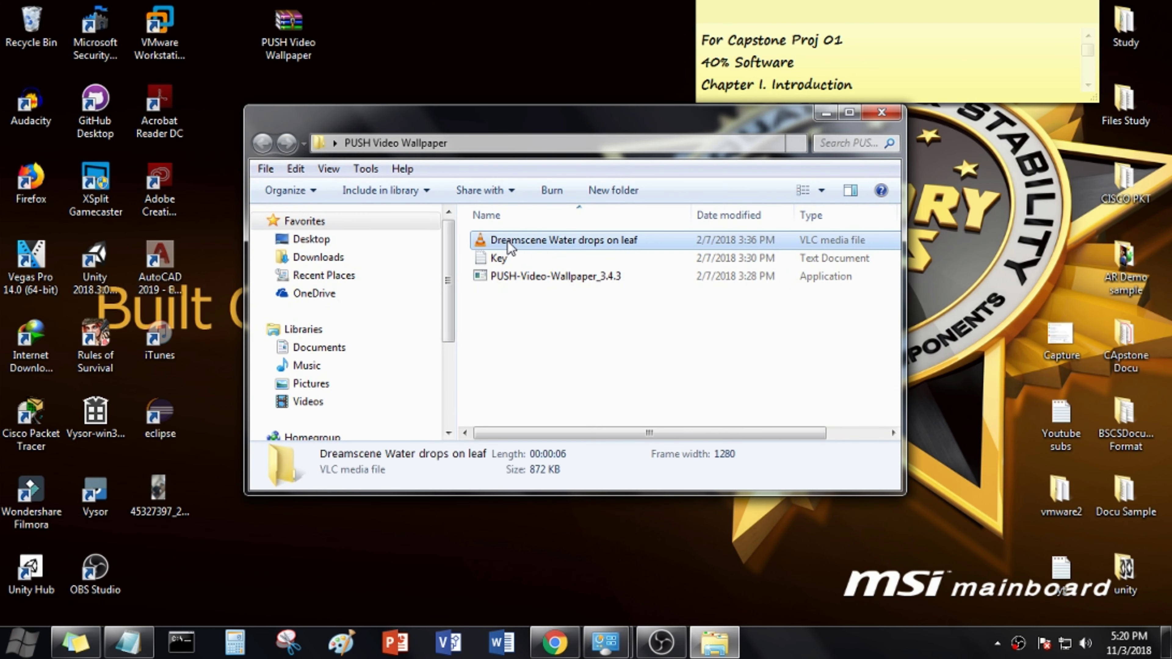
# Step: View the Key text file and preview the Dreamscene Water drops on leaf video, closing each one
pyautogui.doubleClick(510, 256)
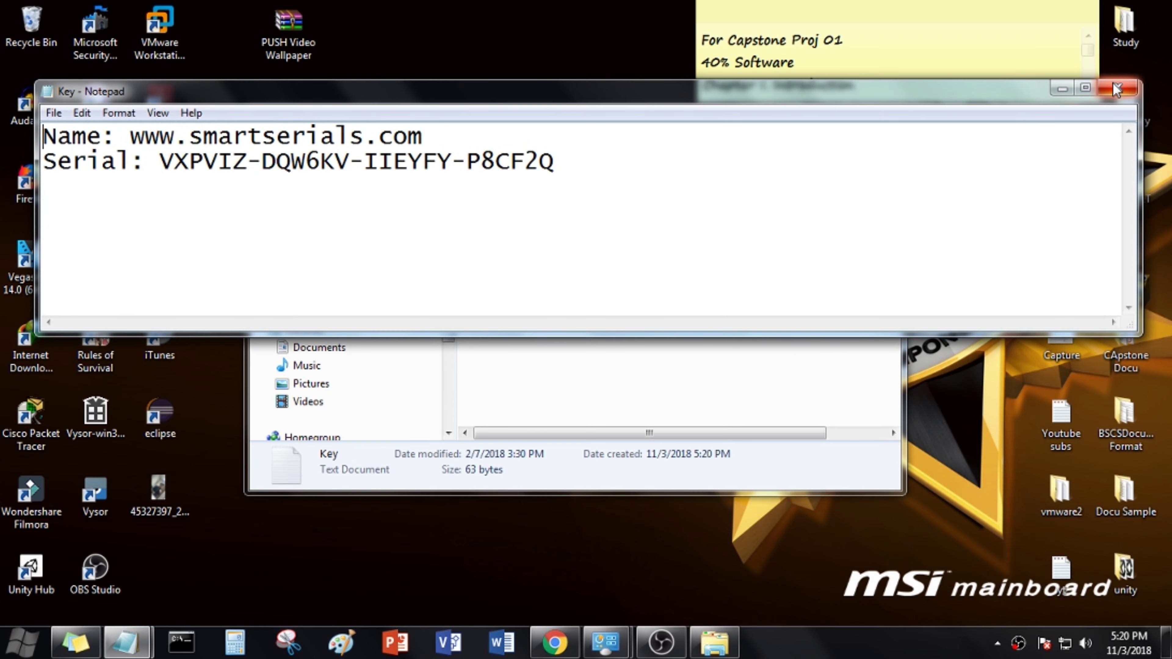
pyautogui.click(1116, 89)
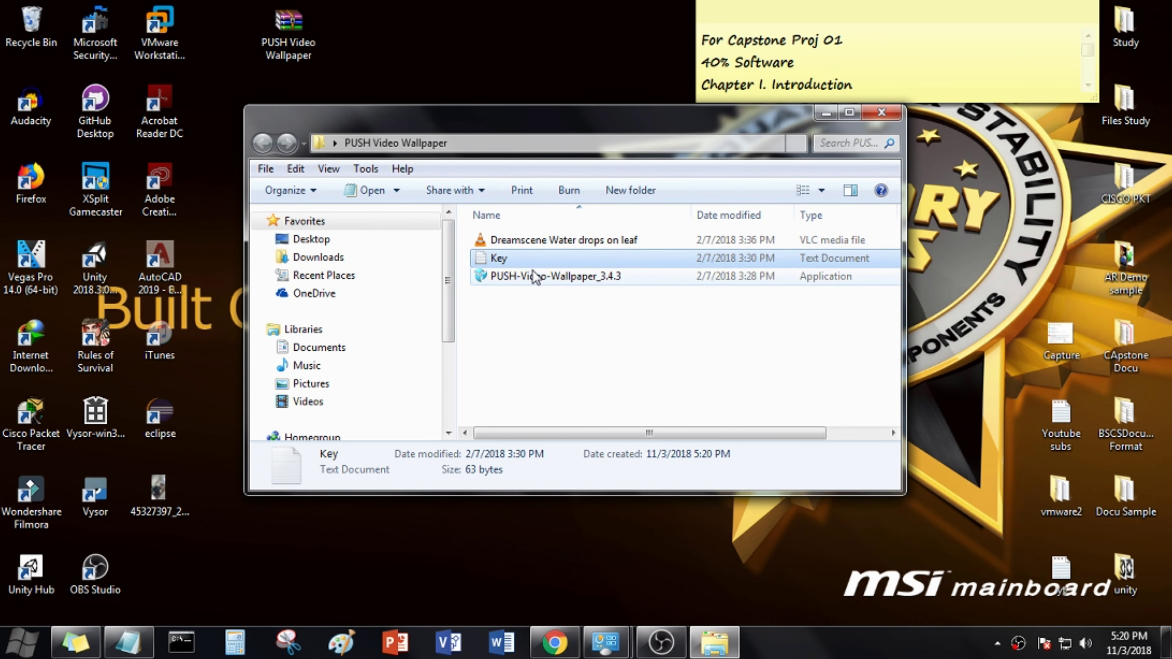
pyautogui.click(537, 244)
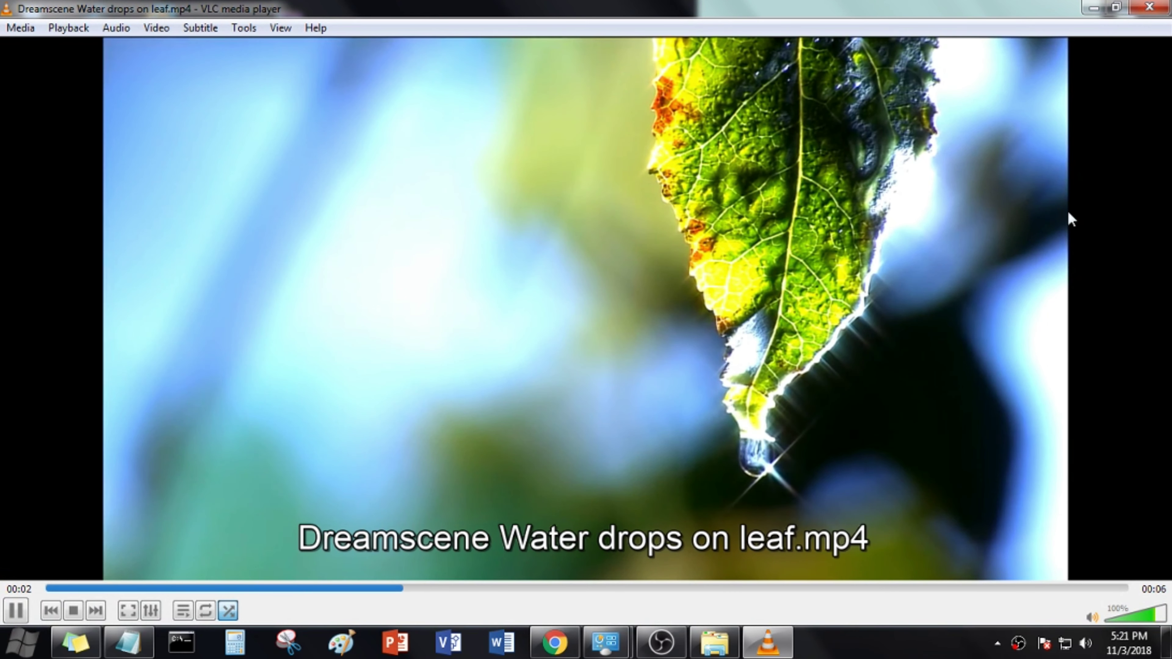
pyautogui.hotkey('ctrl', 'q')
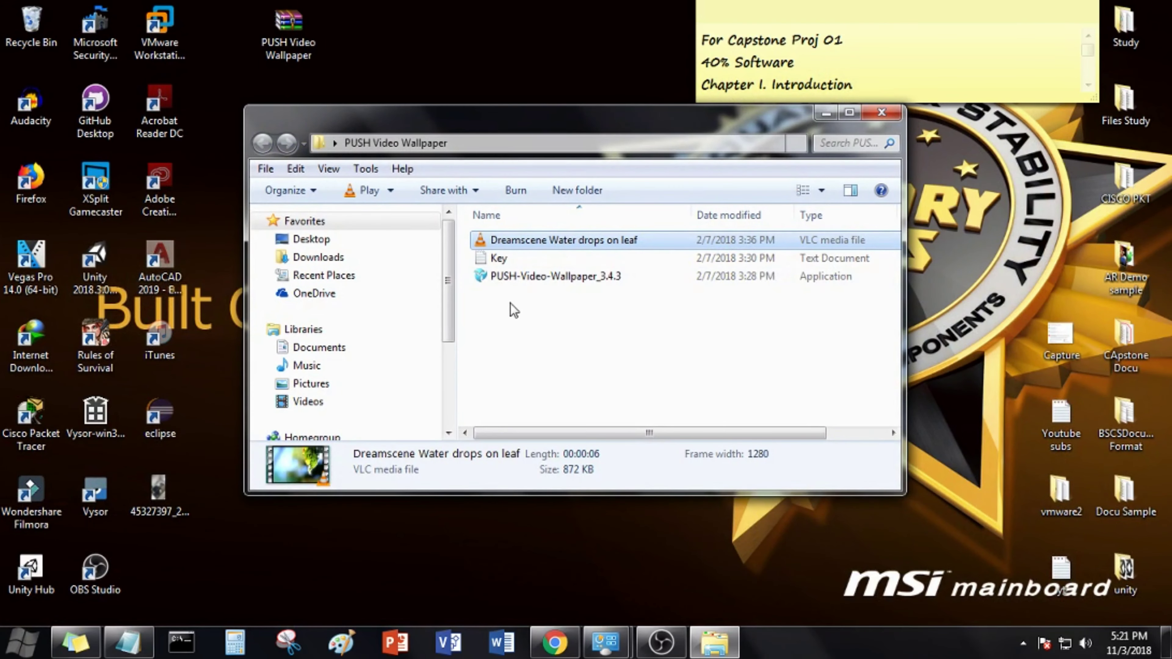
# Step: Install PUSH Video Wallpaper from the PUSH-Video-Wallpaper_3.4.3 setup, accepting the license agreement and keeping Launch Video Wallpaper enabled
pyautogui.click(511, 277)
pyautogui.rightClick(511, 277)
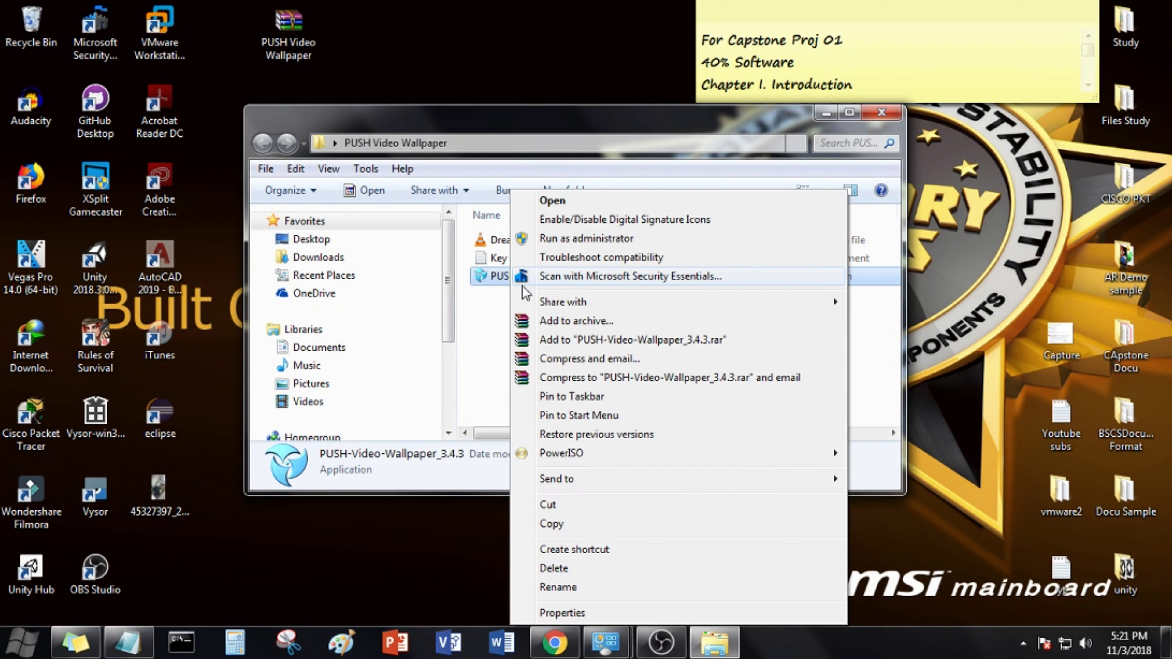
pyautogui.click(569, 239)
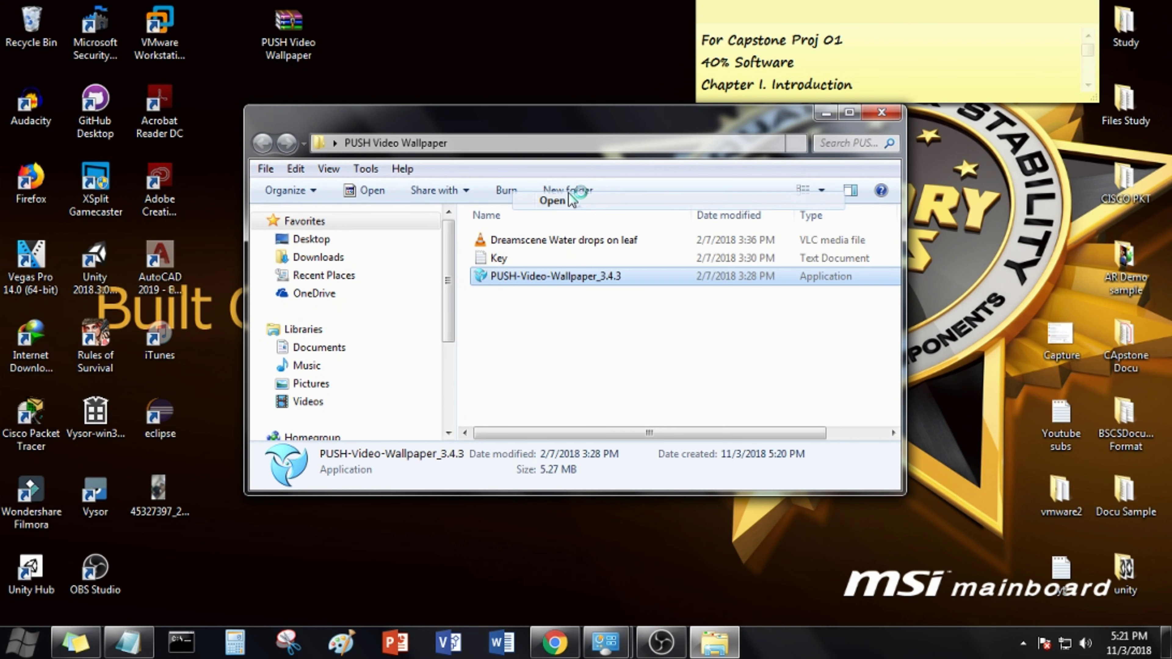
pyautogui.click(881, 114)
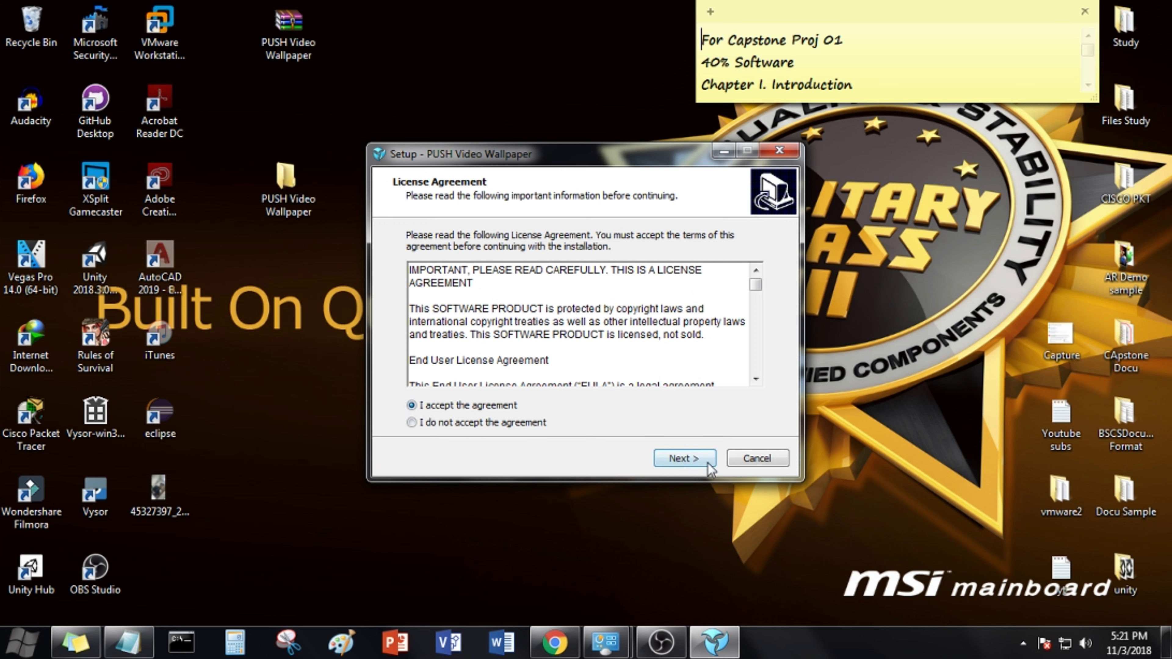
pyautogui.click(707, 462)
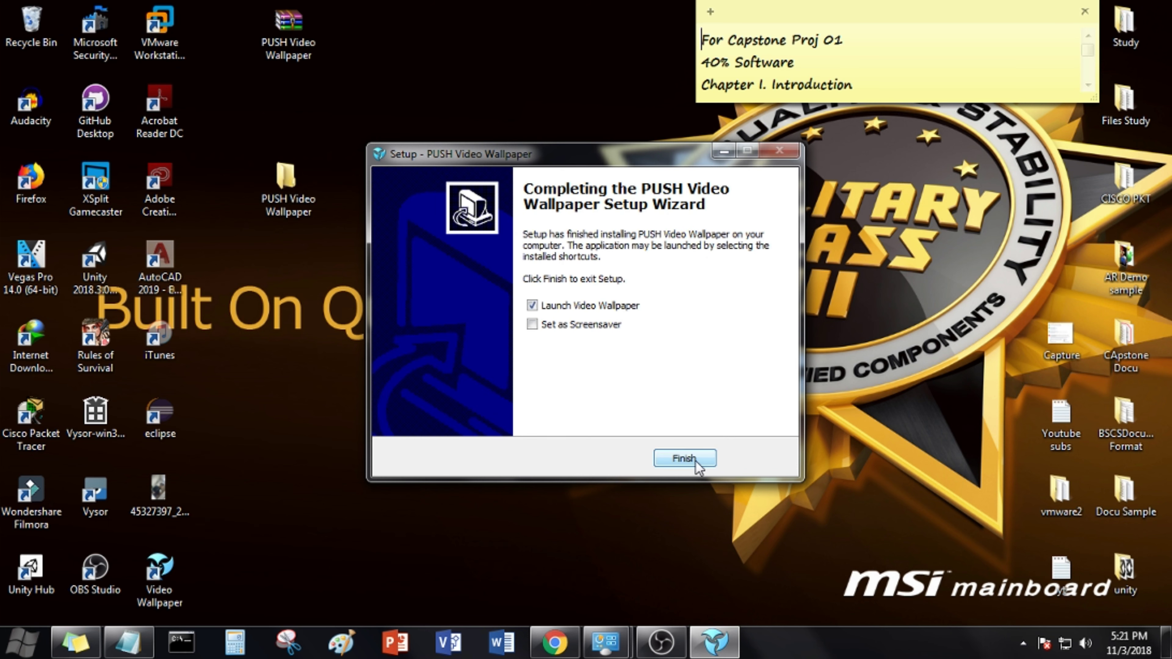
pyautogui.click(700, 458)
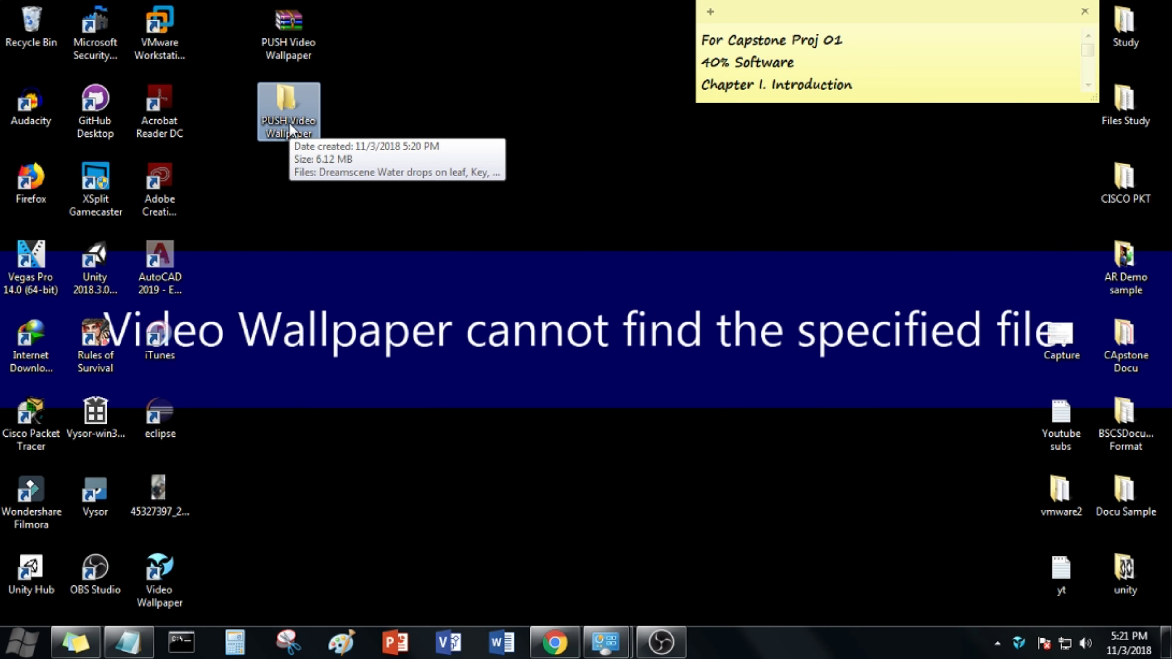
# Step: Open the Video Wallpaper program from its desktop shortcut
pyautogui.click(183, 589)
pyautogui.rightClick(182, 583)
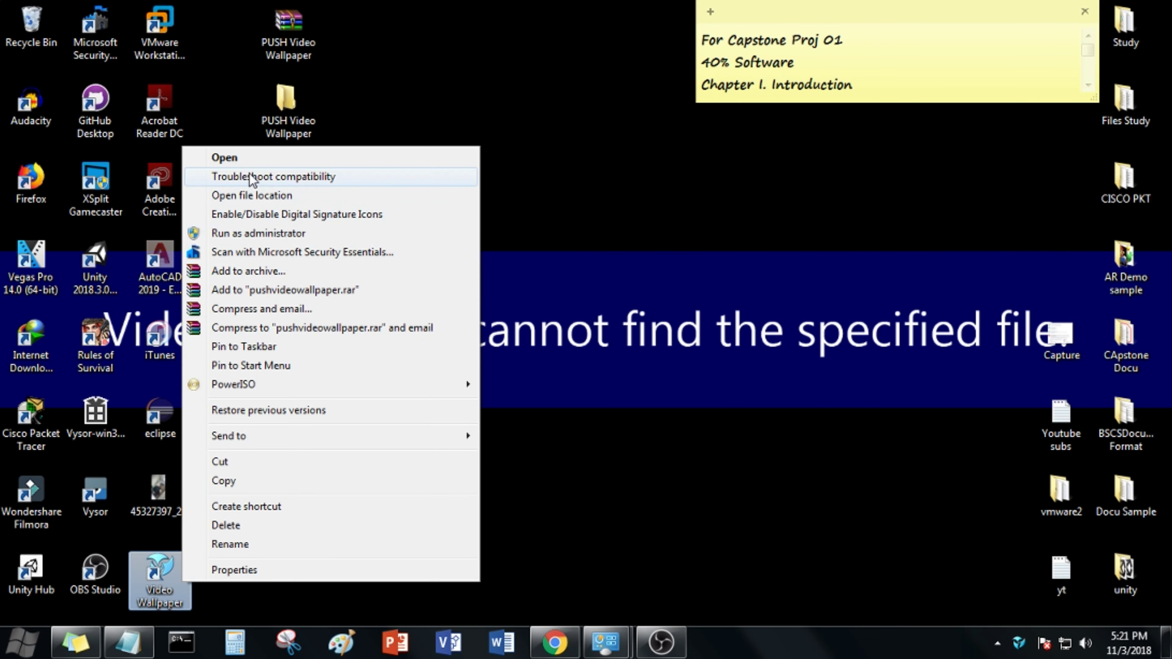
pyautogui.click(261, 158)
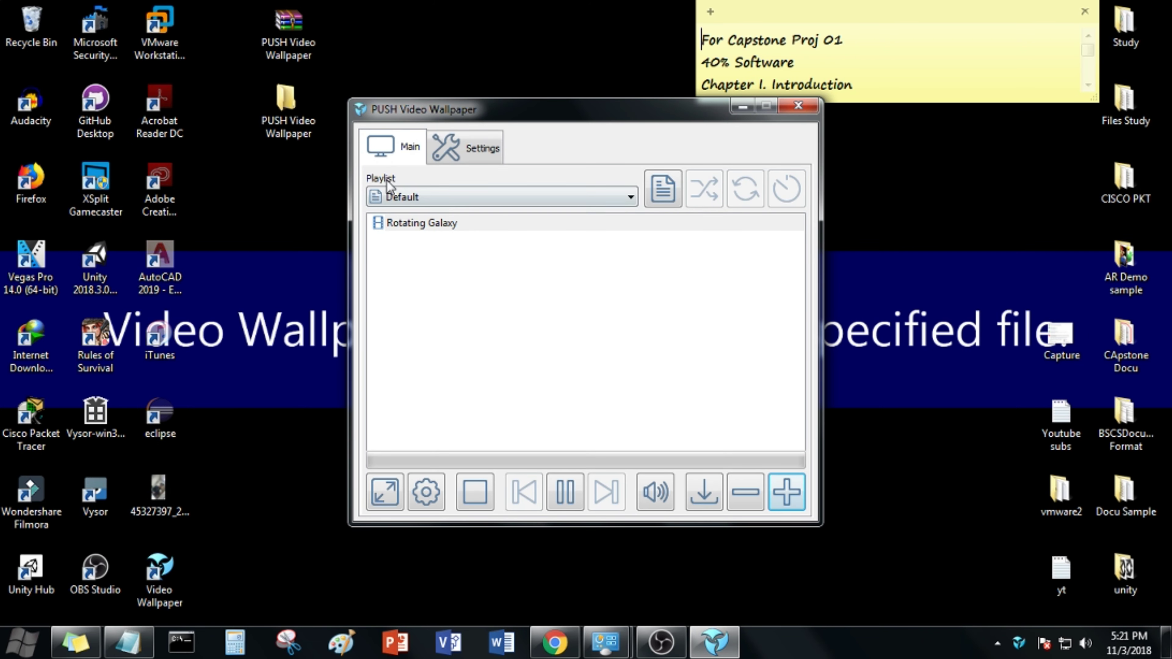
# Step: Add the Dreamscene Water drops on leaf video from the extracted folder to the Default playlist and close the folder
pyautogui.doubleClick(305, 112)
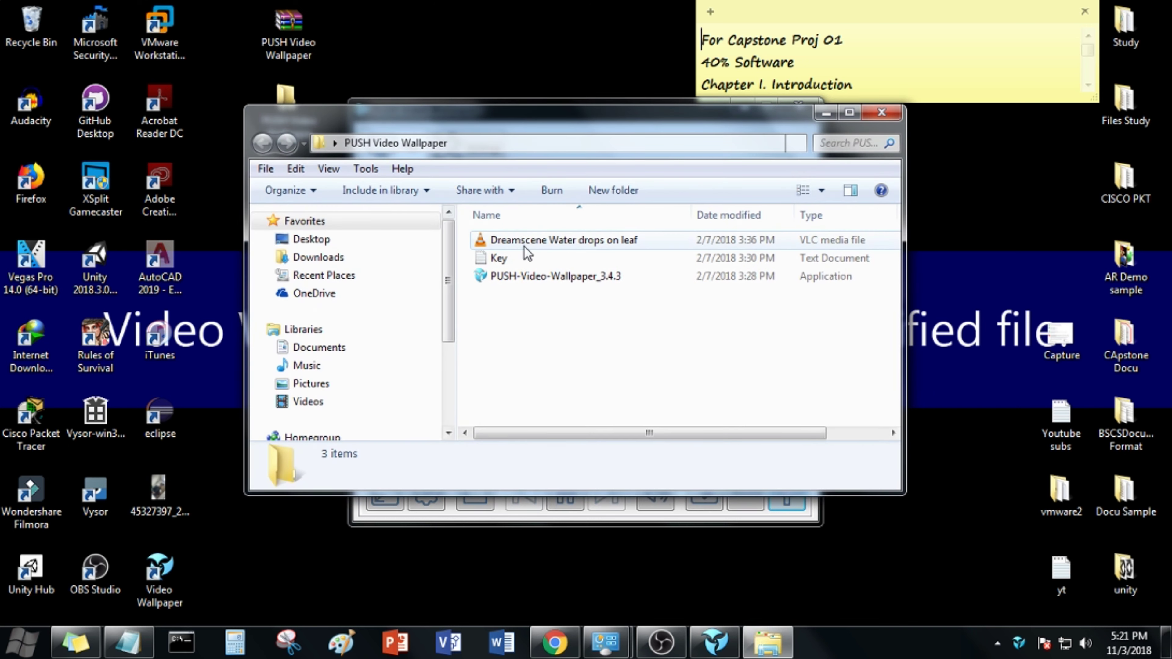
pyautogui.moveTo(522, 151); pyautogui.dragTo(994, 150)
pyautogui.moveTo(1015, 239); pyautogui.dragTo(568, 321)
pyautogui.moveTo(1001, 134); pyautogui.dragTo(651, 138)
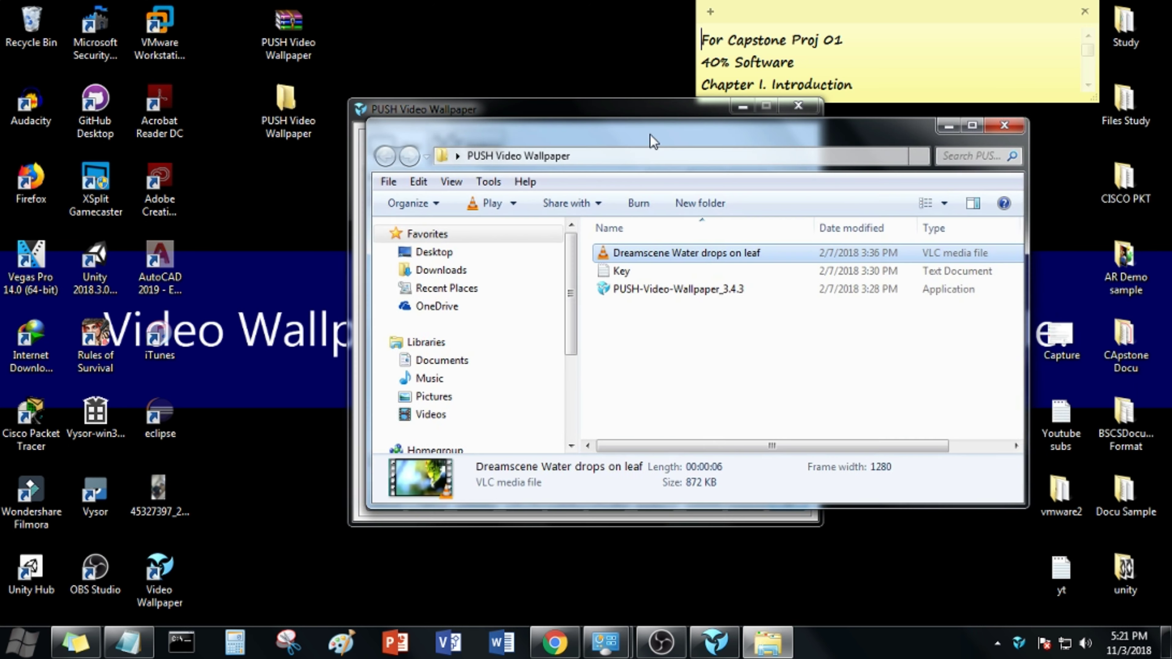
pyautogui.hotkey('alt', 'F4')
# Step: Play Dreamscene Water drops on leaf as the desktop wallpaper and close the playlist window
pyautogui.click(421, 229)
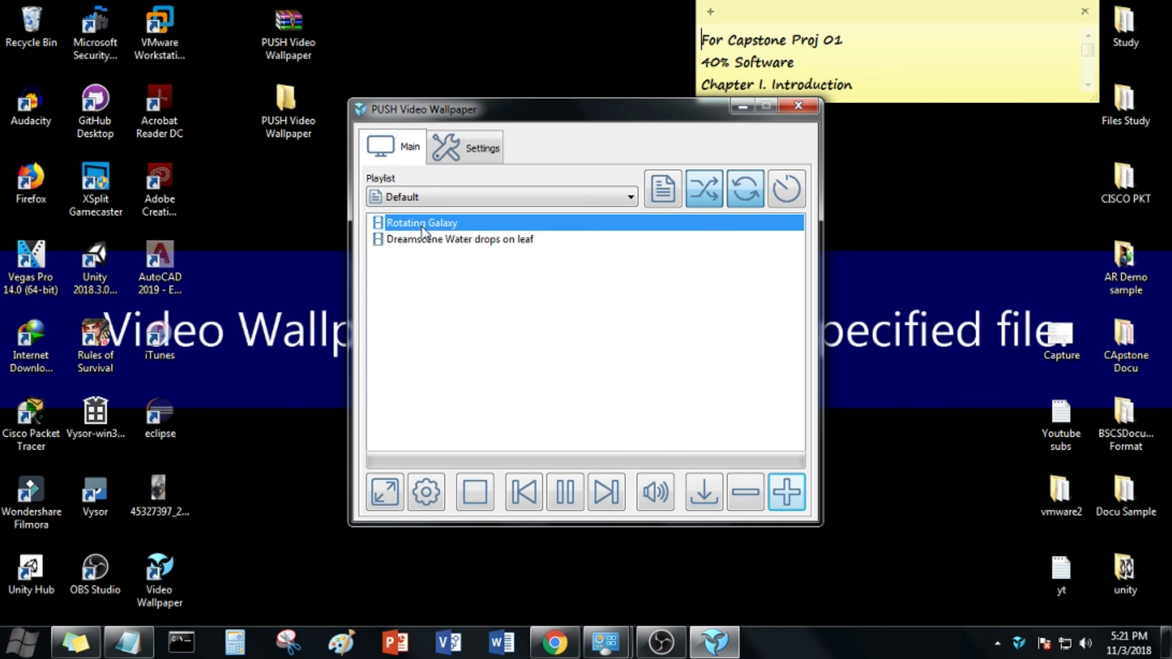
pyautogui.click(426, 245)
pyautogui.click(425, 227)
pyautogui.click(432, 244)
pyautogui.doubleClick(430, 242)
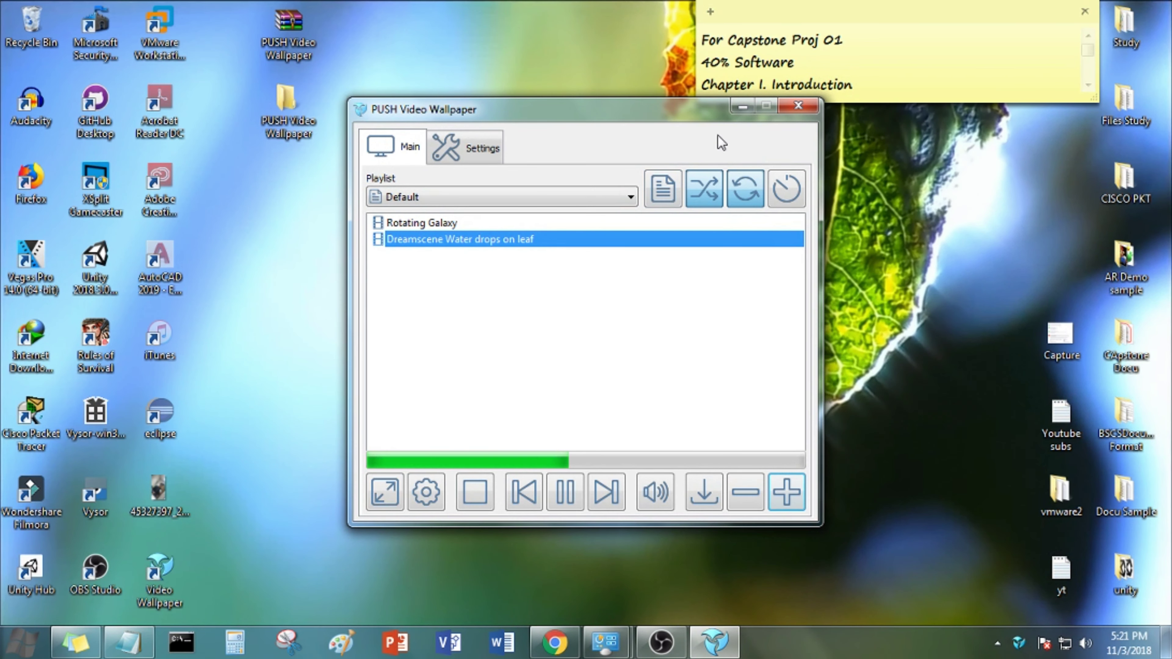
pyautogui.click(798, 105)
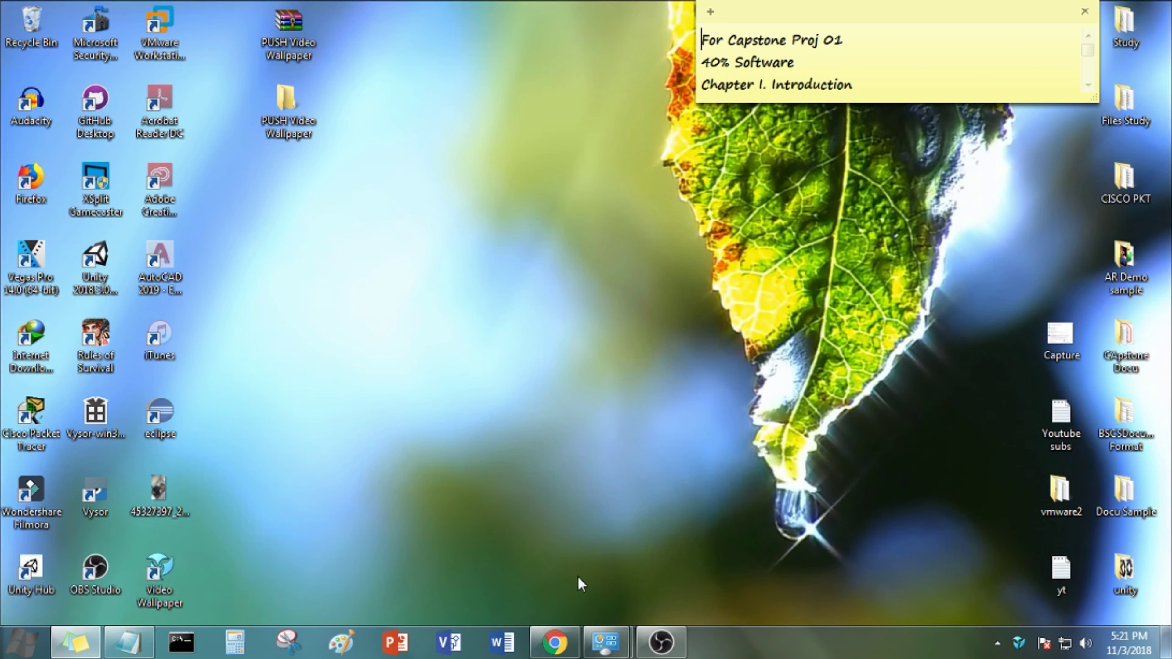
# Step: Reopen the PUSH Video Wallpaper window and pause the playing wallpaper
pyautogui.click(1019, 639)
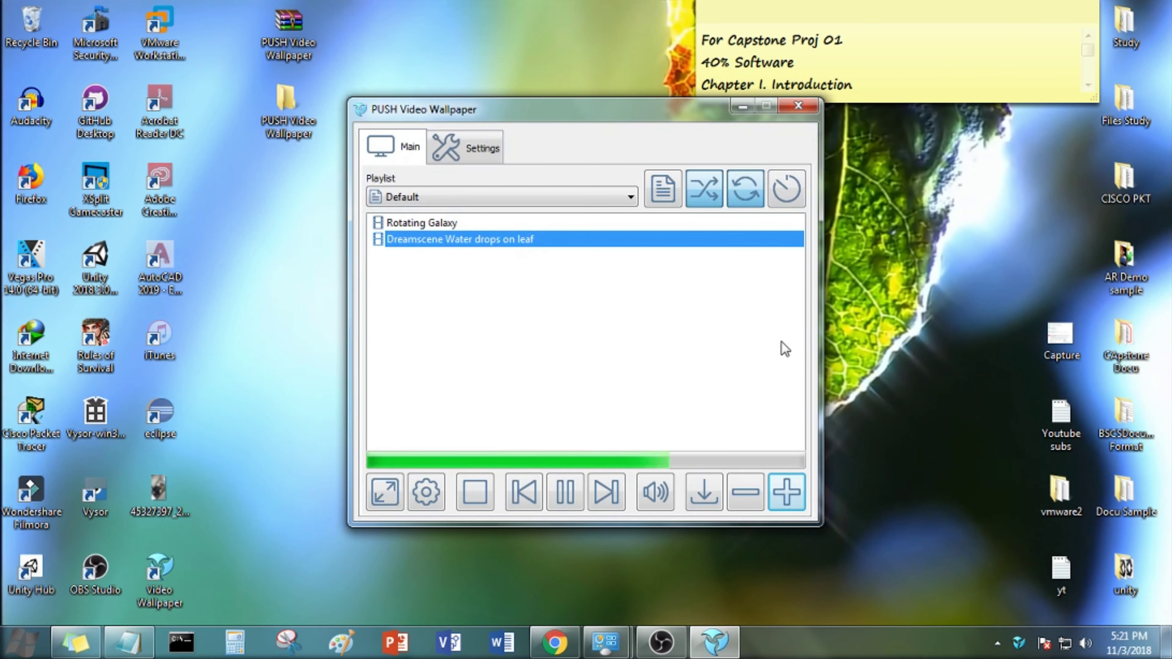
pyautogui.click(566, 493)
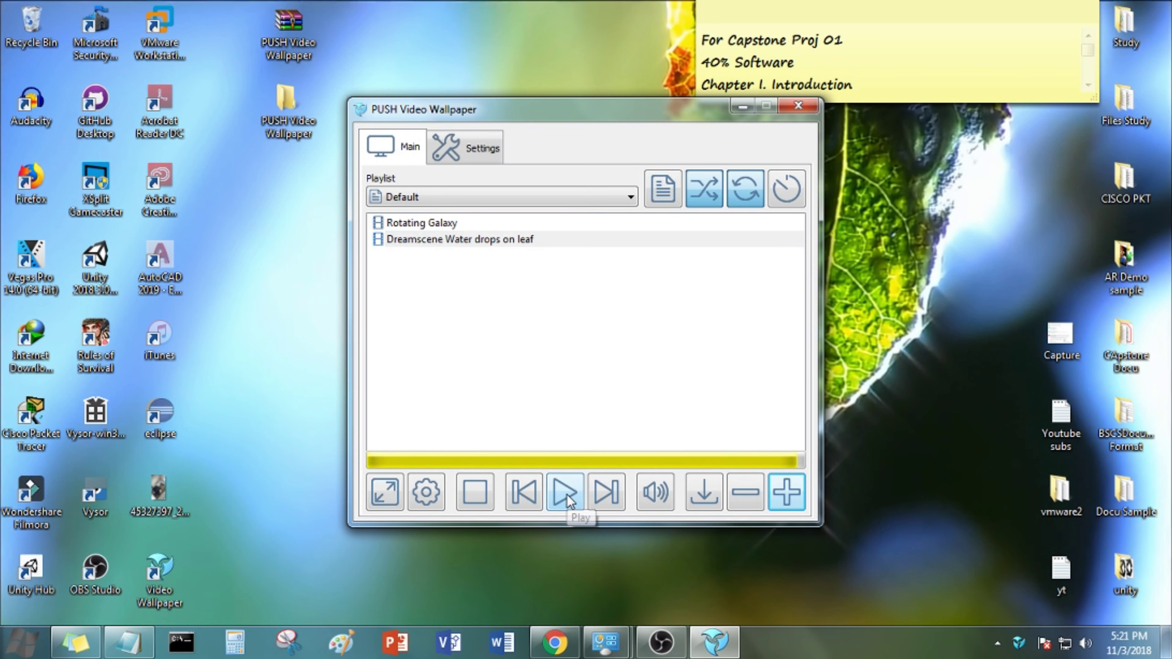
pyautogui.moveTo(644, 102); pyautogui.dragTo(639, 132)
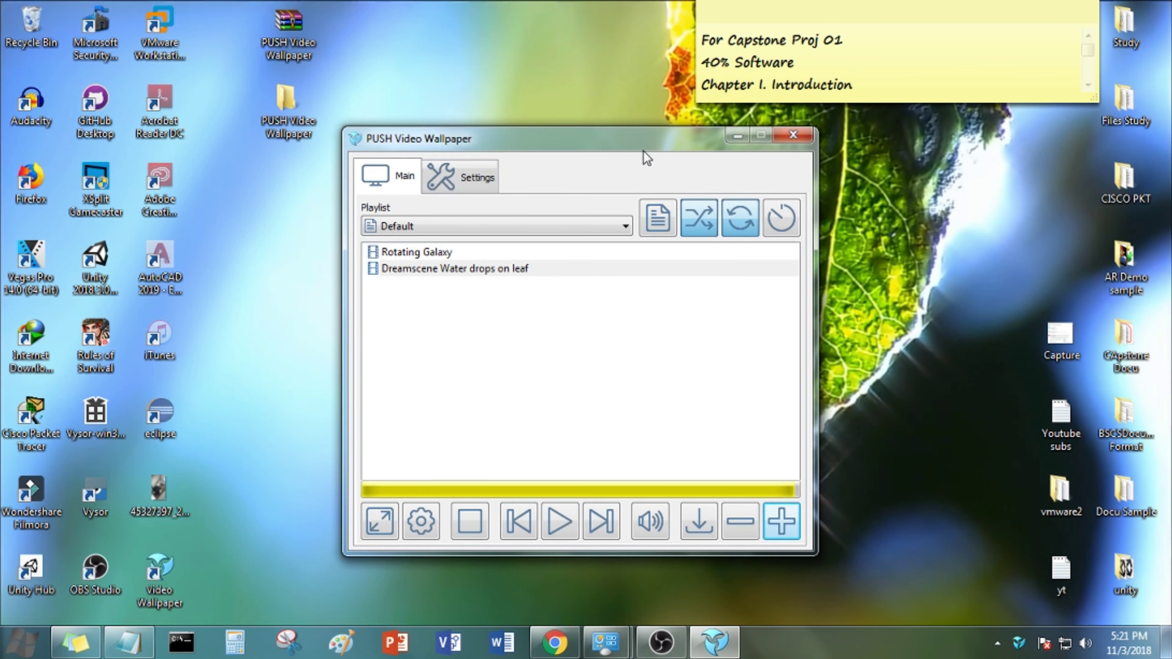
# Step: Review the Basic, Pause and Adjustment settings, and check the playlist choices
pyautogui.click(492, 186)
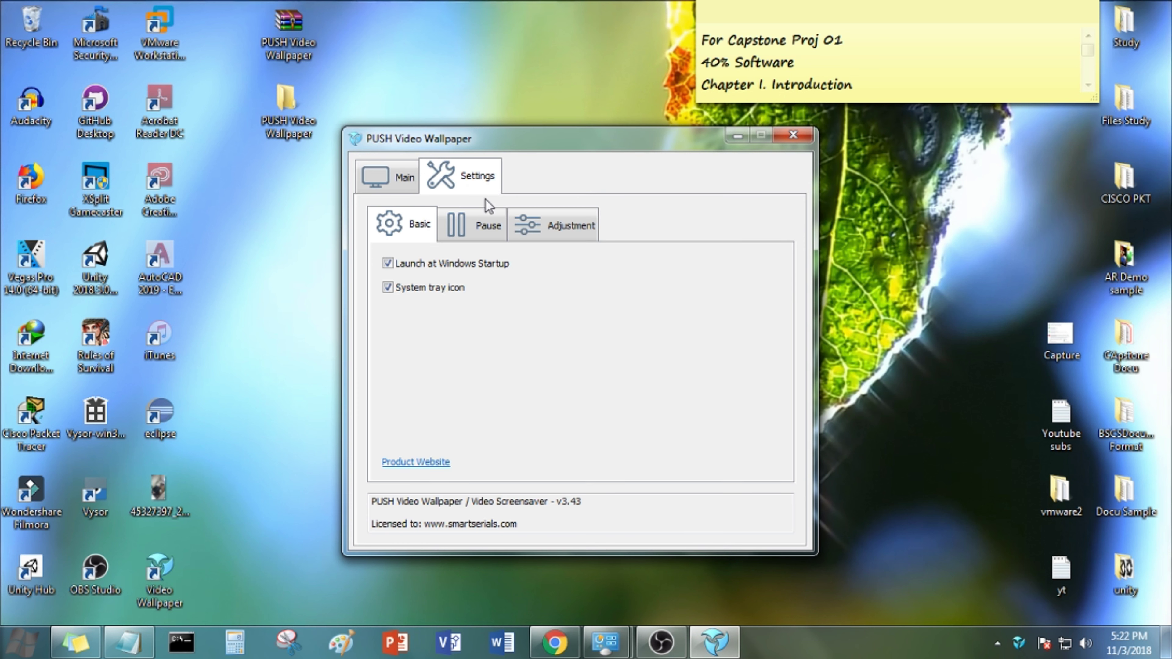
pyautogui.click(485, 226)
pyautogui.click(561, 226)
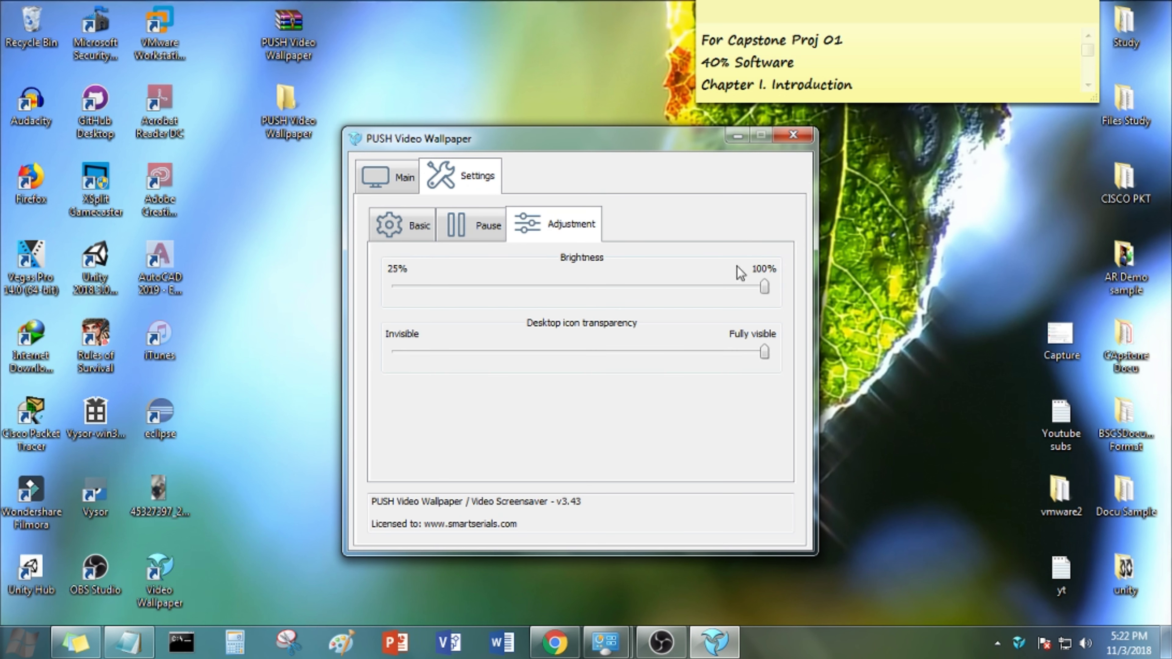
pyautogui.click(380, 181)
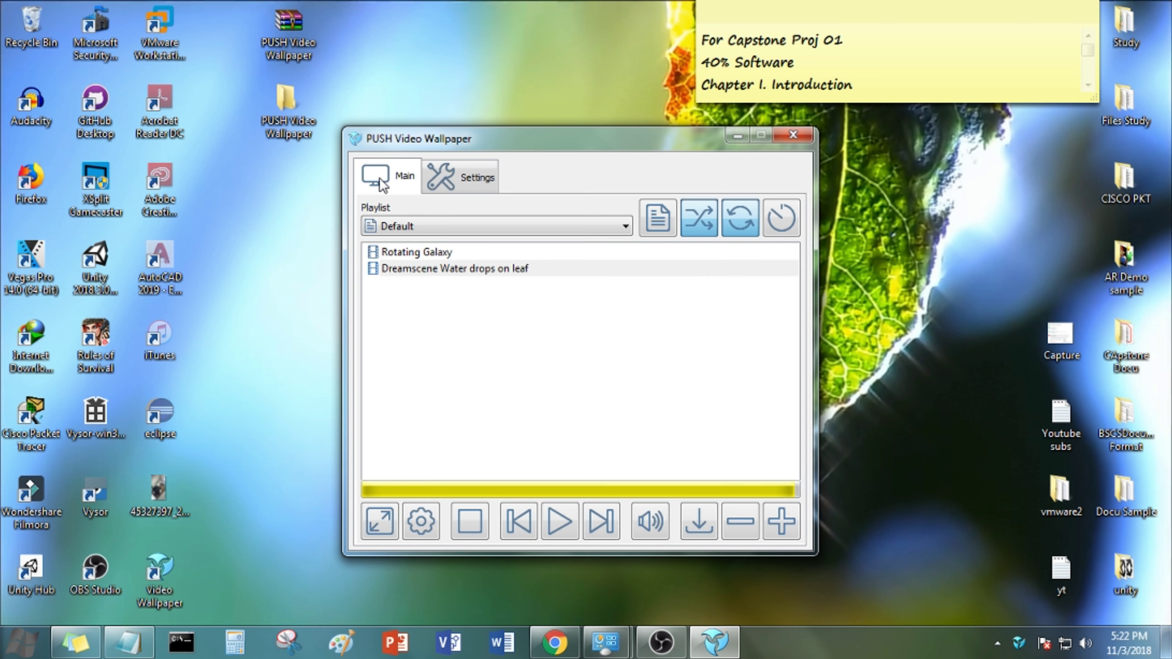
pyautogui.click(410, 222)
pyautogui.click(413, 241)
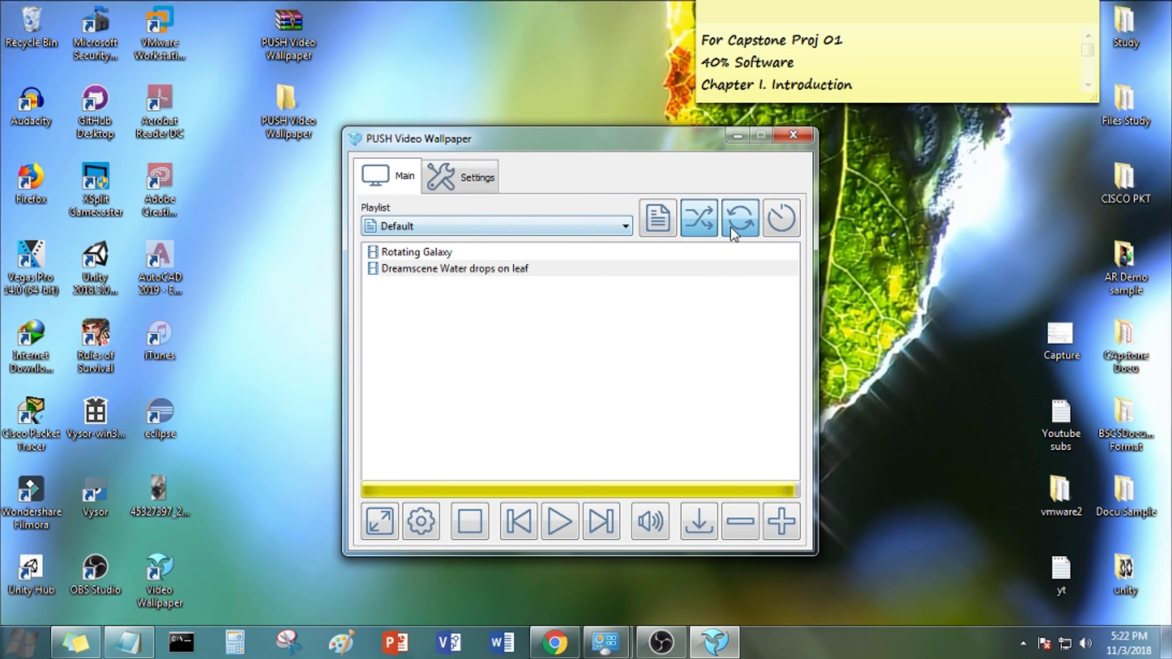
# Step: Resume the wallpaper playback briefly and pause it again
pyautogui.click(565, 528)
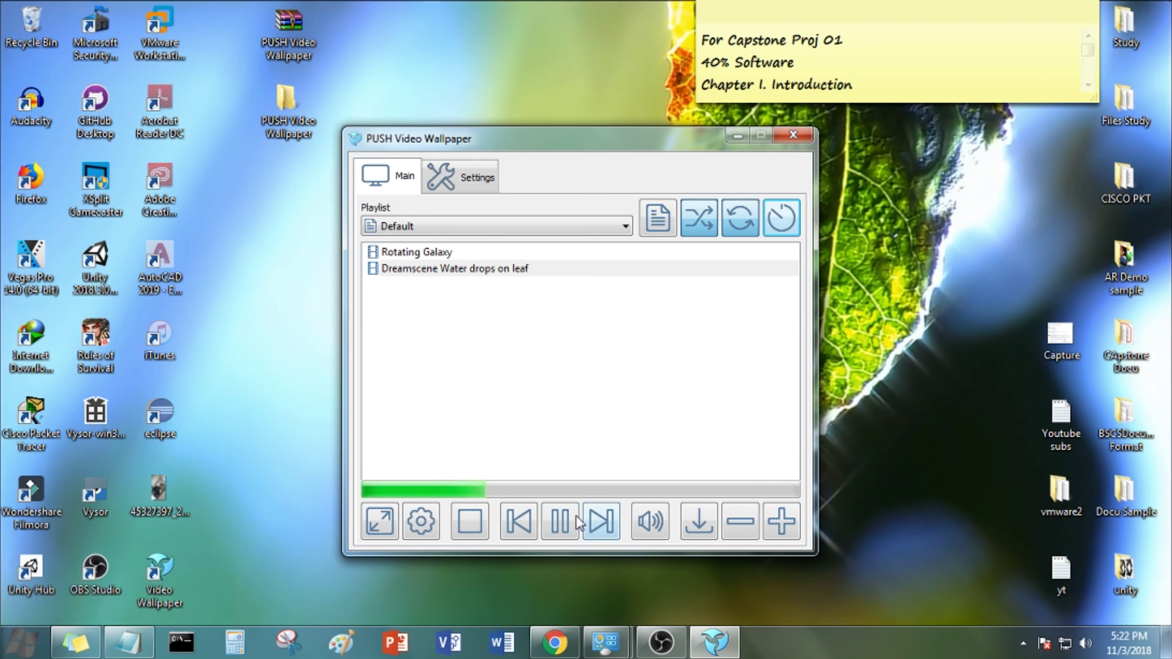
pyautogui.click(560, 522)
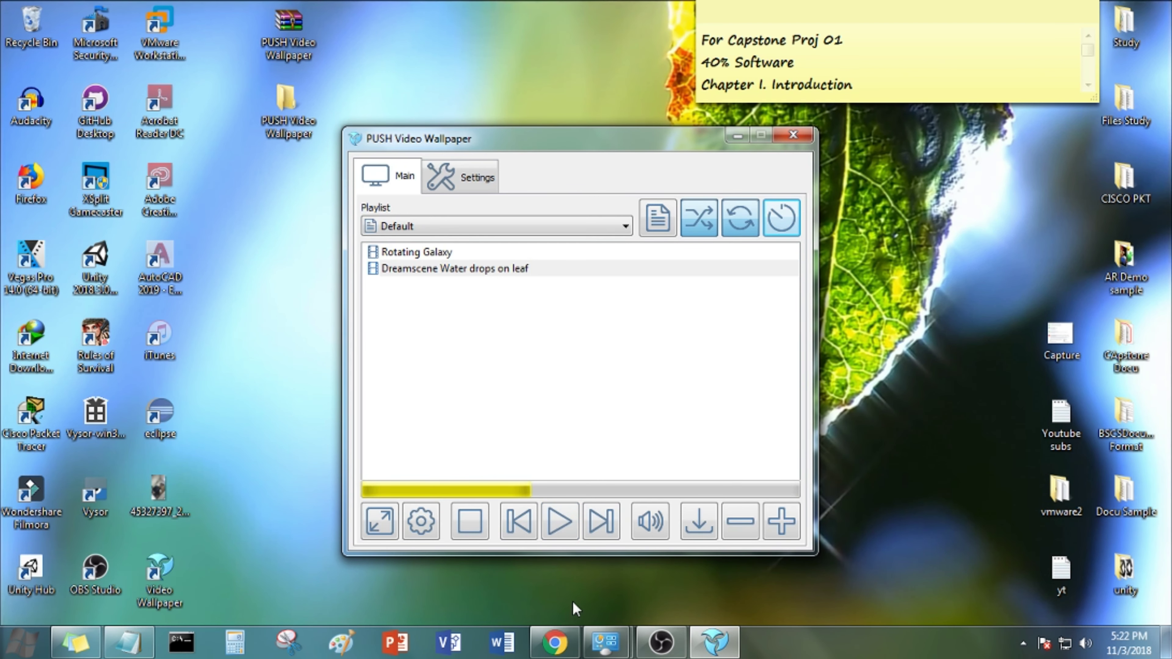
# Step: Switch to Chrome in a new browser window
pyautogui.rightClick(555, 642)
pyautogui.click(549, 559)
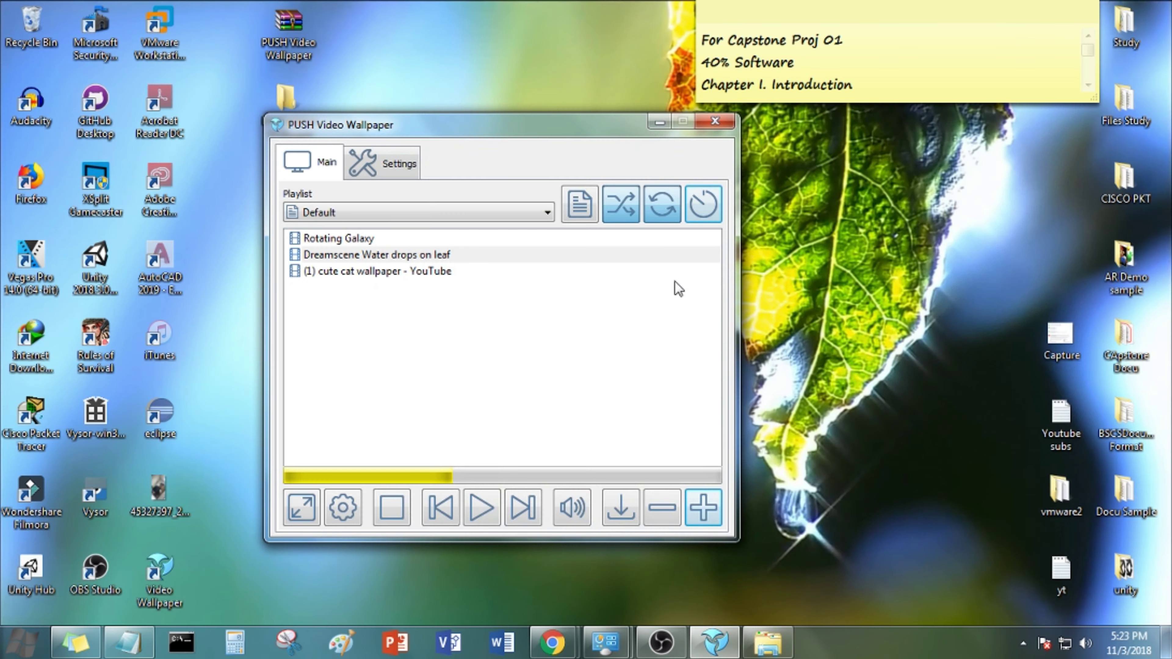
# Step: Play the "(1) cute cat wallpaper - YouTube" video from the Default playlist as the desktop wallpaper
pyautogui.doubleClick(404, 276)
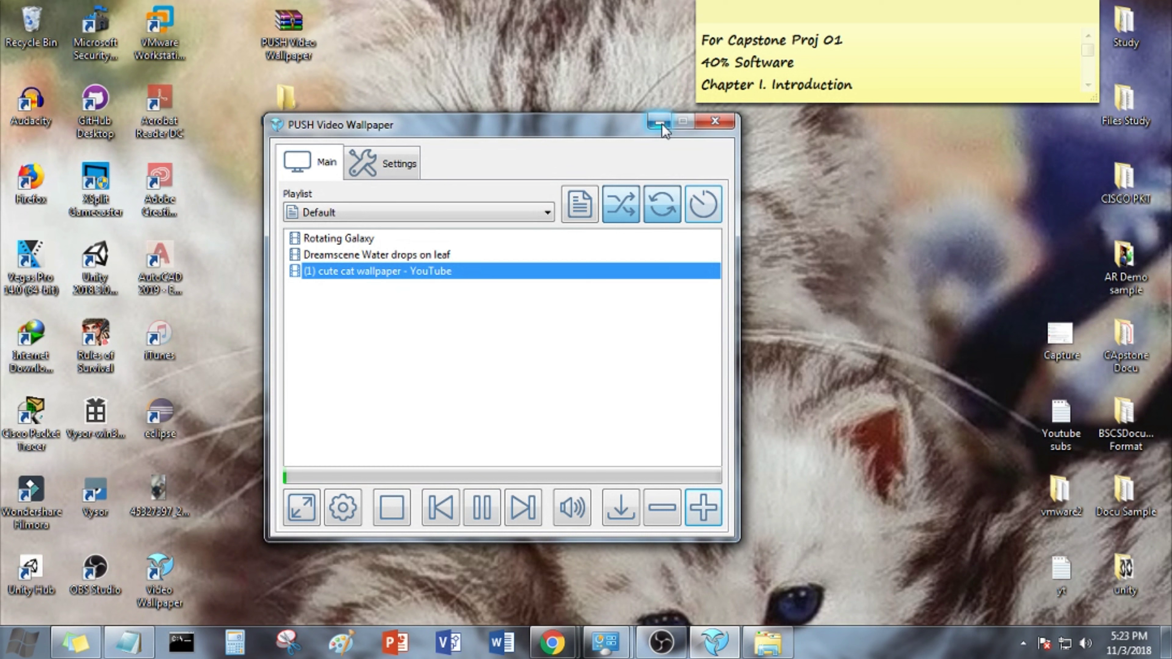
# Step: Minimize the PUSH Video Wallpaper window and move its archive and folder on the desktop next to the other icons
pyautogui.click(661, 123)
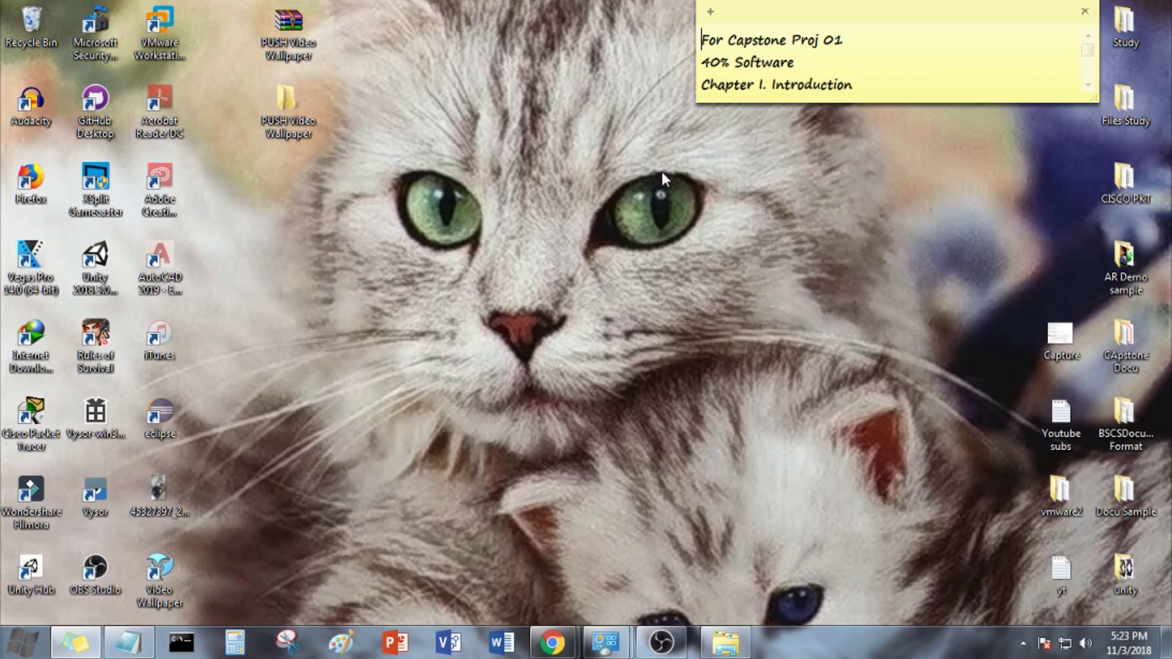
pyautogui.moveTo(444, 190); pyautogui.dragTo(223, 27)
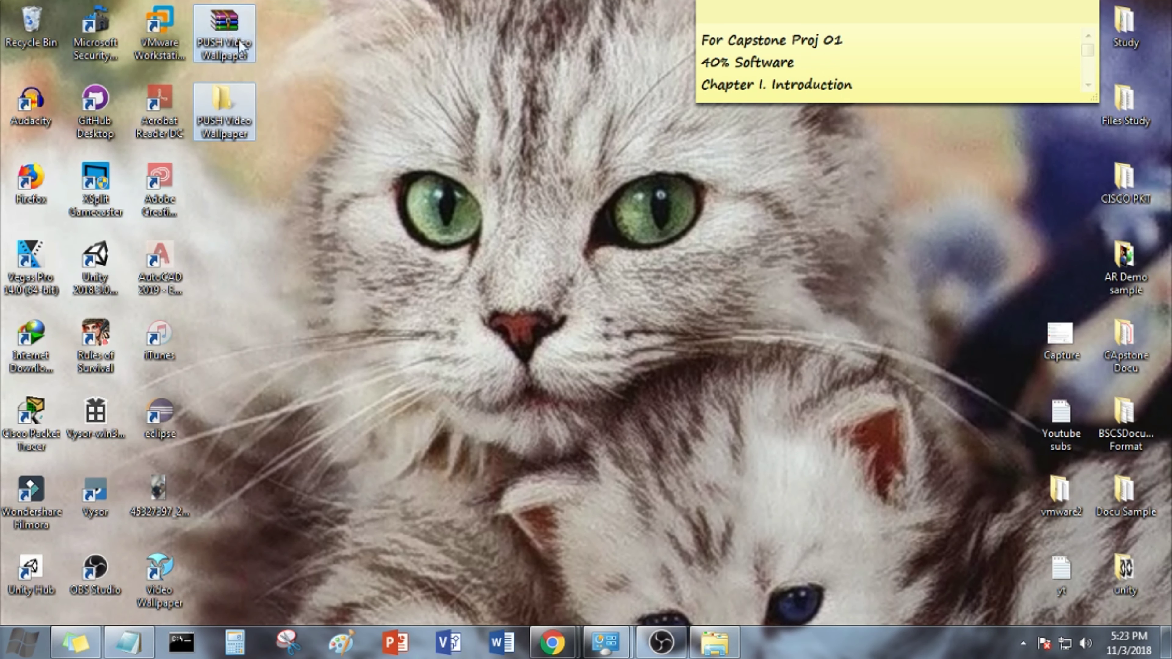
pyautogui.click(516, 185)
# Step: Look through the wallpaper page in Chrome and minimize the browser
pyautogui.moveTo(558, 630)
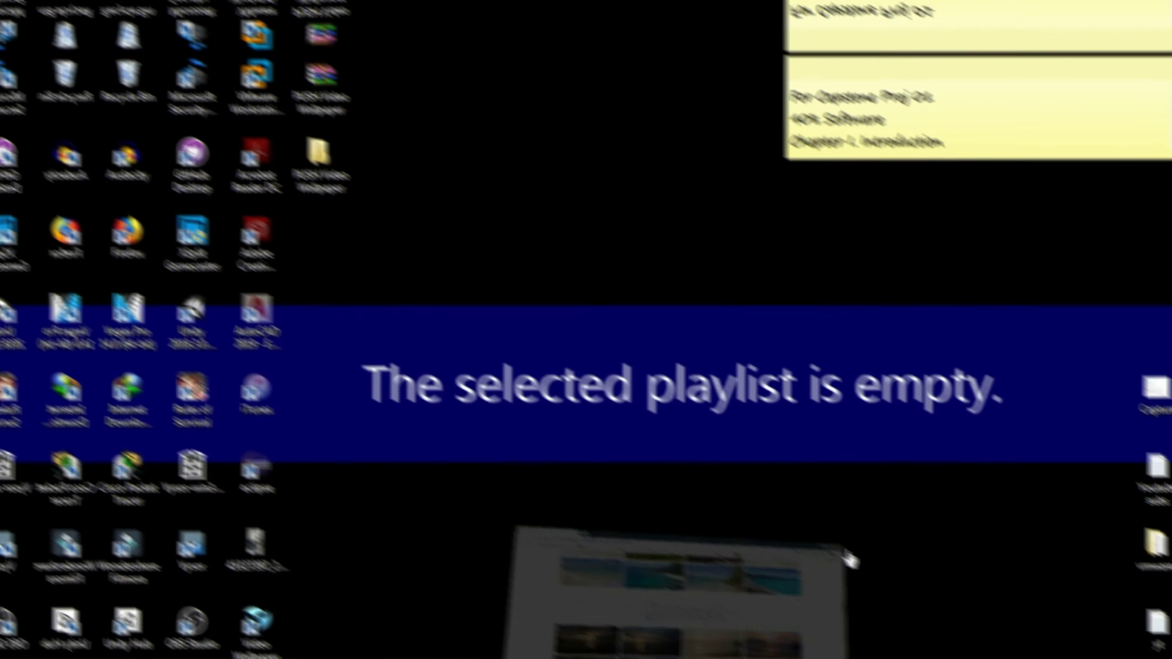
pyautogui.click(826, 565)
pyautogui.moveTo(1166, 282); pyautogui.dragTo(1148, 596)
pyautogui.click(1137, 5)
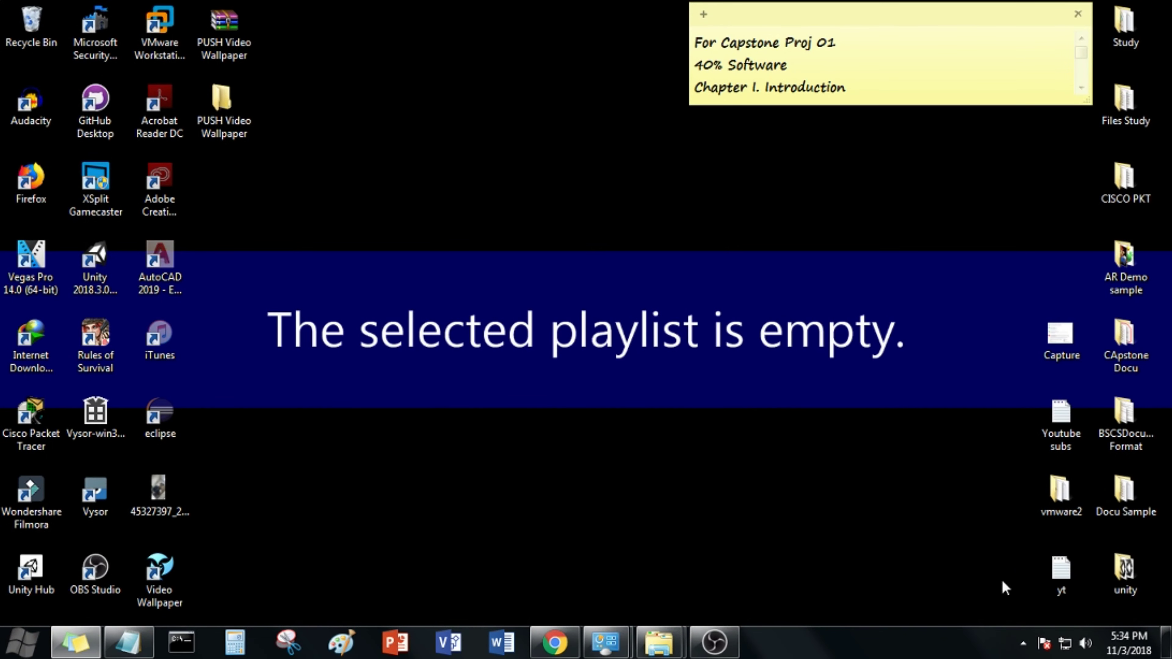
# Step: Reopen PUSH Video Wallpaper, review its Pause and Basic settings, and close the window from its main view
pyautogui.click(1023, 646)
pyautogui.click(1049, 498)
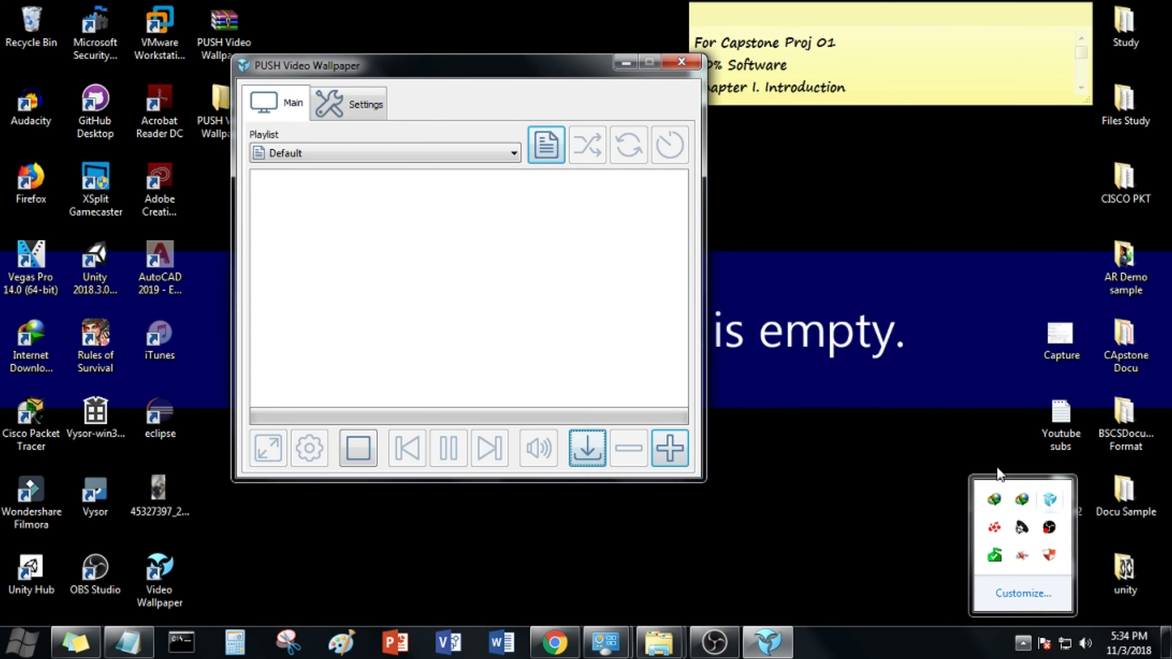
pyautogui.click(363, 108)
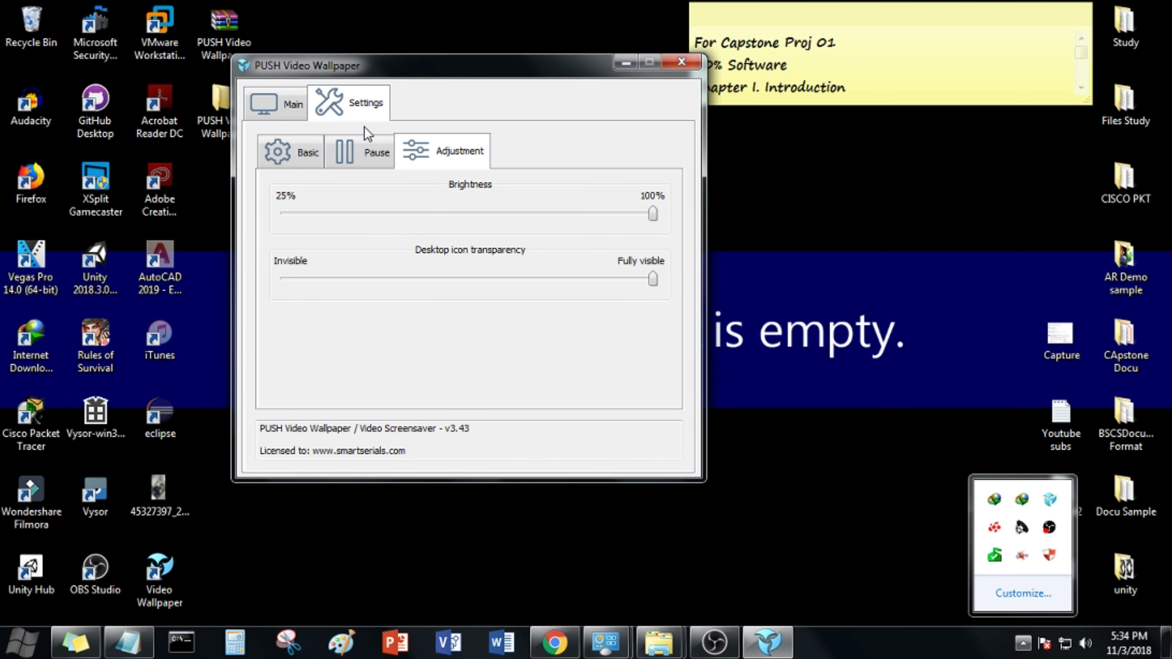
pyautogui.click(366, 157)
pyautogui.click(314, 157)
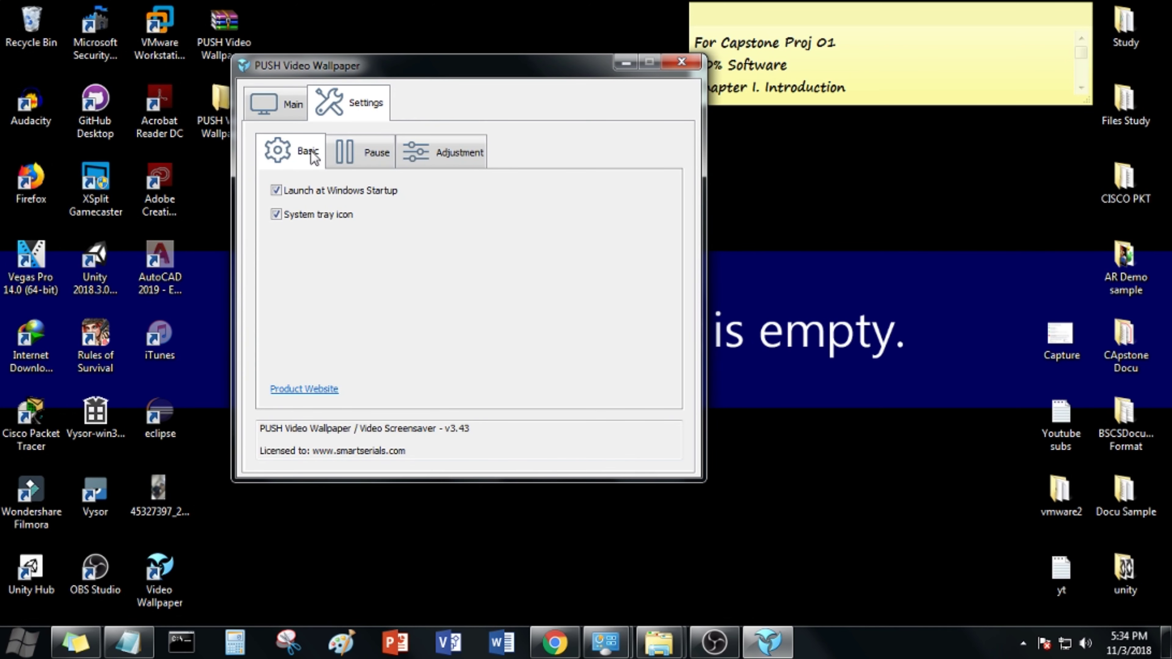
pyautogui.click(275, 108)
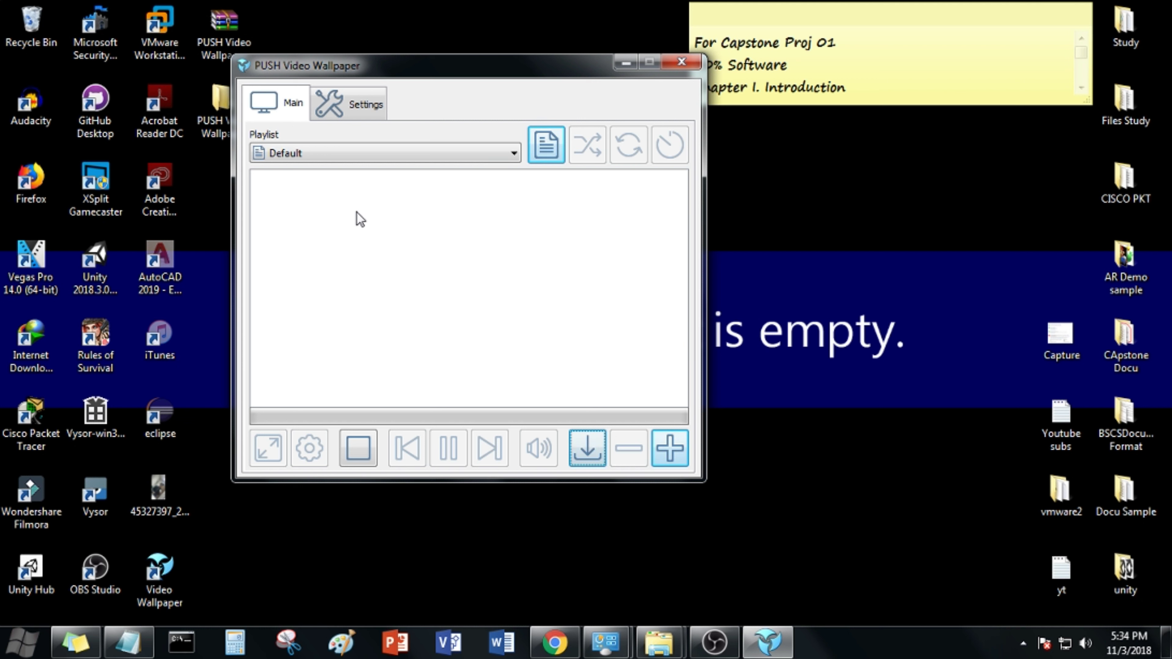
pyautogui.click(692, 68)
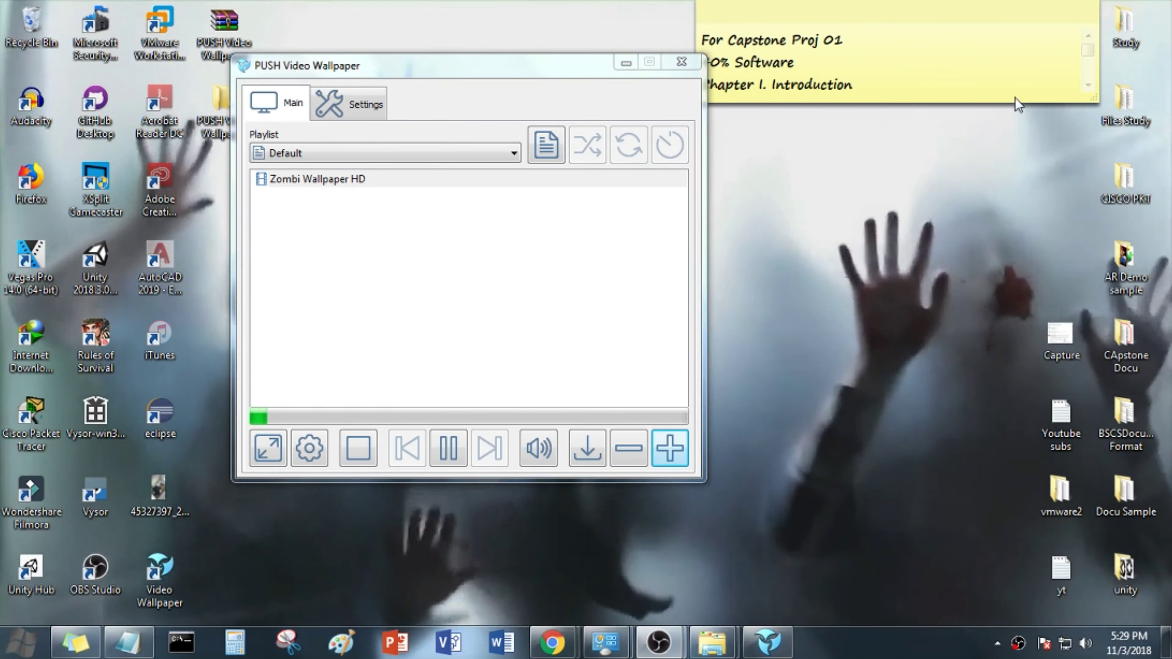
# Step: Minimize the PUSH Video Wallpaper window to reveal the Zombi Wallpaper HD desktop, and shift the sticky note slightly
pyautogui.click(626, 69)
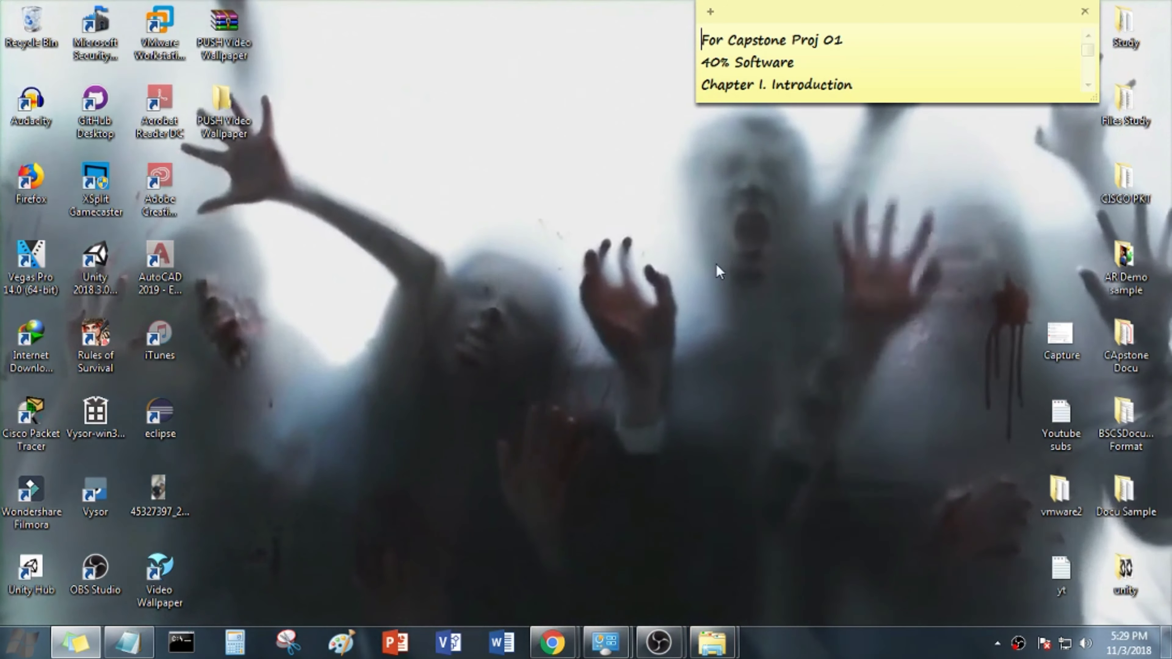
pyautogui.moveTo(268, 584); pyautogui.dragTo(25, 175)
pyautogui.rightClick(159, 575)
pyautogui.press('Escape')
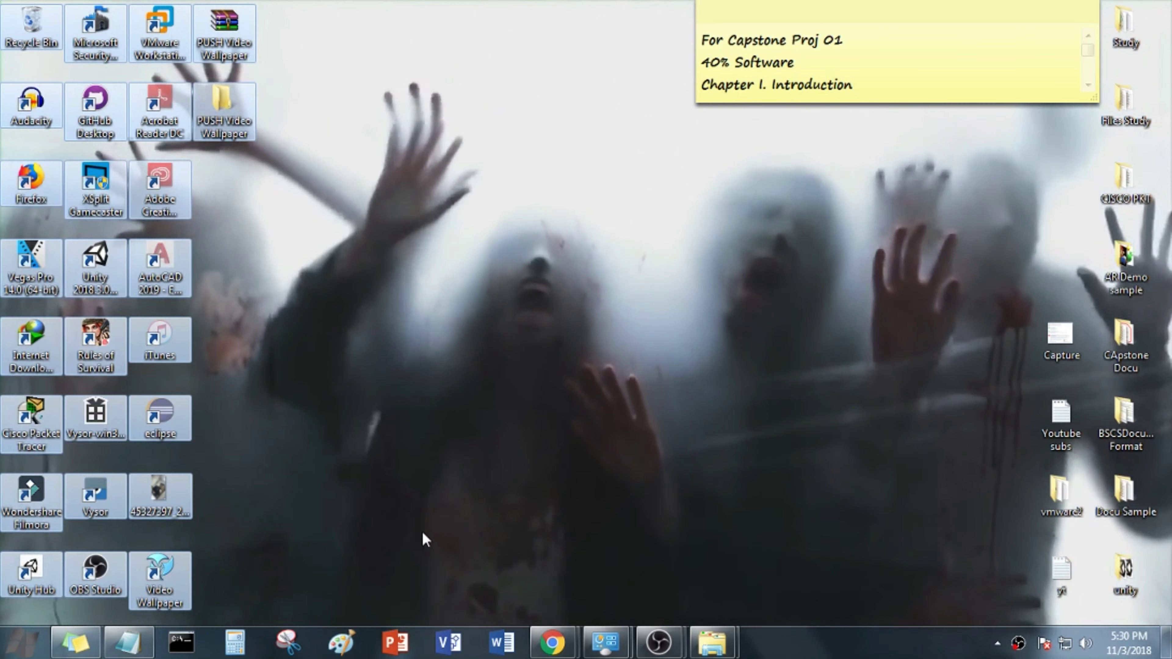
pyautogui.moveTo(862, 24)
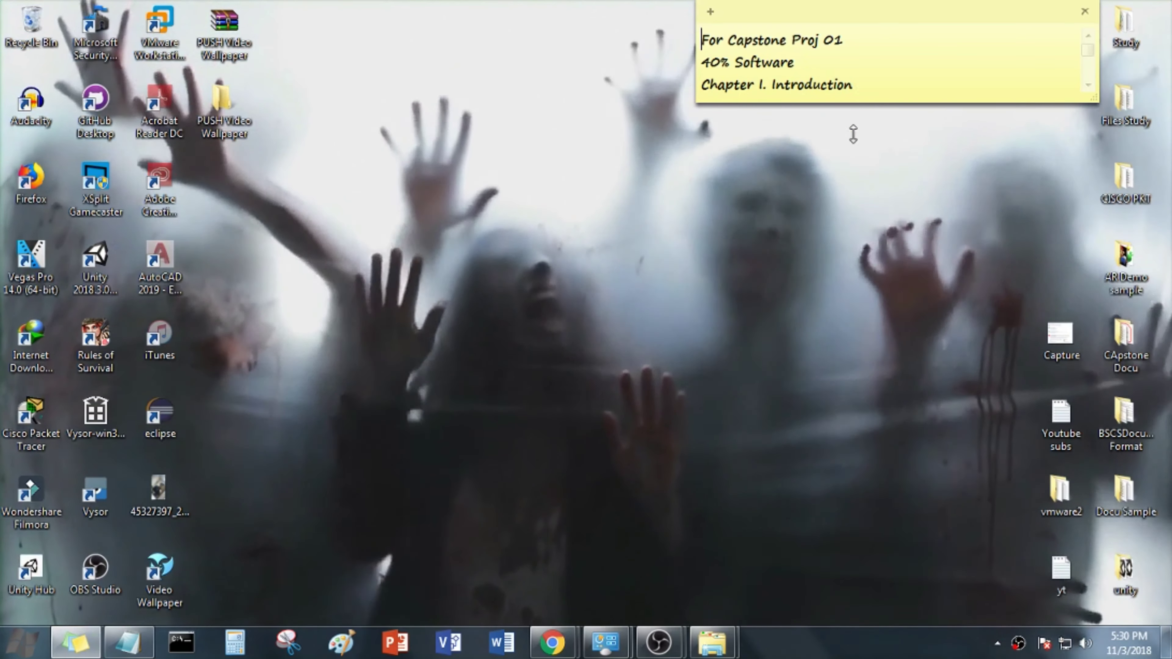
pyautogui.moveTo(873, 25)
pyautogui.mouseDown()
pyautogui.moveTo(849, 169)
pyautogui.moveTo(866, 21)
pyautogui.mouseUp()
# Step: Refresh the desktop twice while the zombie video wallpaper plays
pyautogui.rightClick(355, 295)
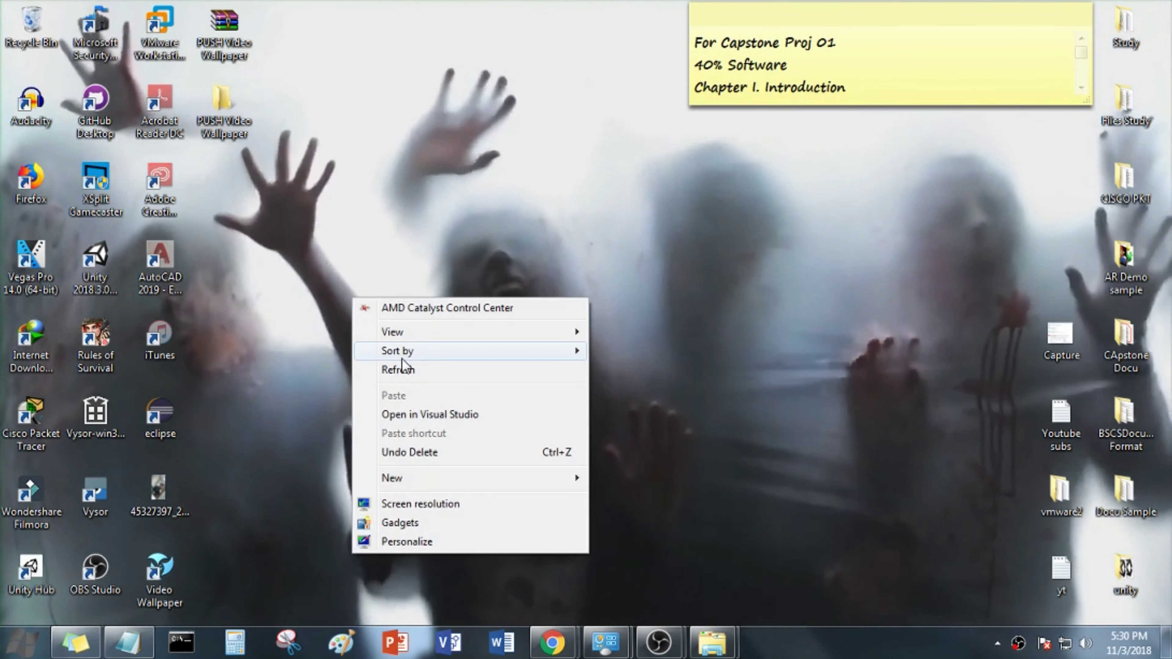
pyautogui.click(402, 364)
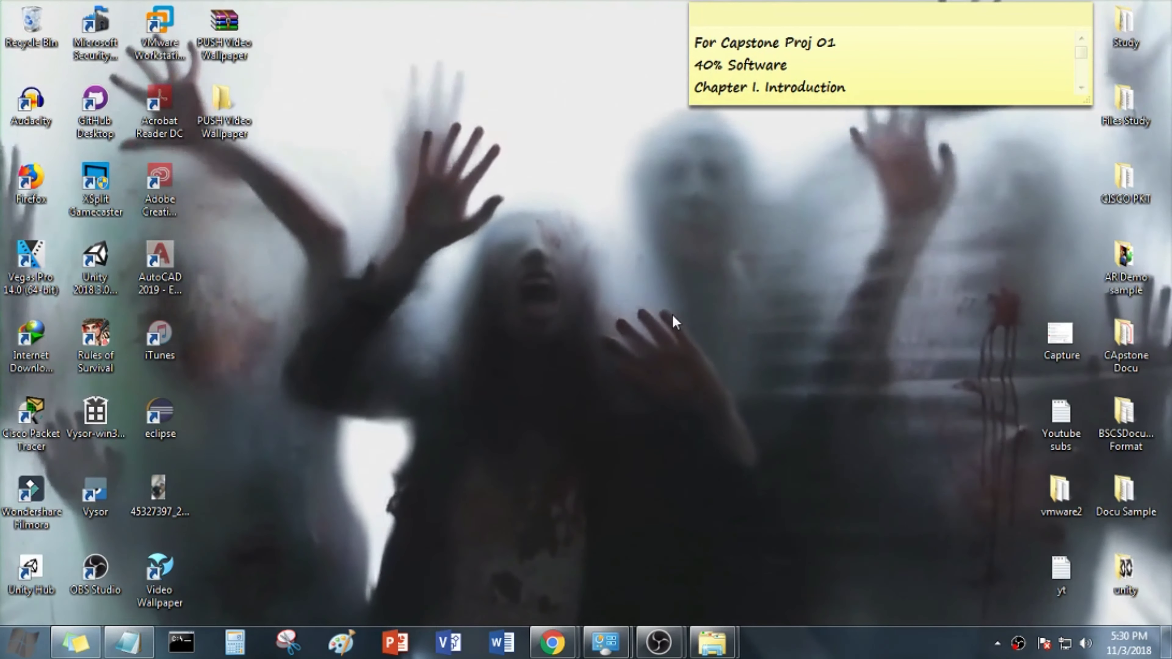
pyautogui.rightClick(676, 320)
pyautogui.click(720, 392)
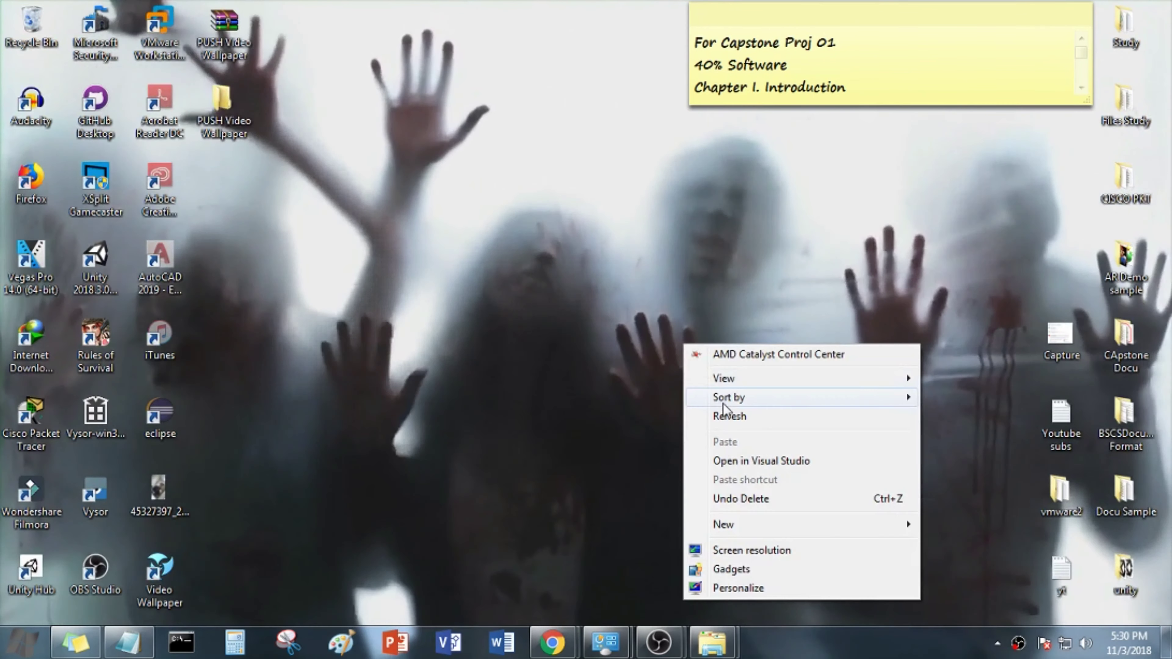
pyautogui.click(719, 415)
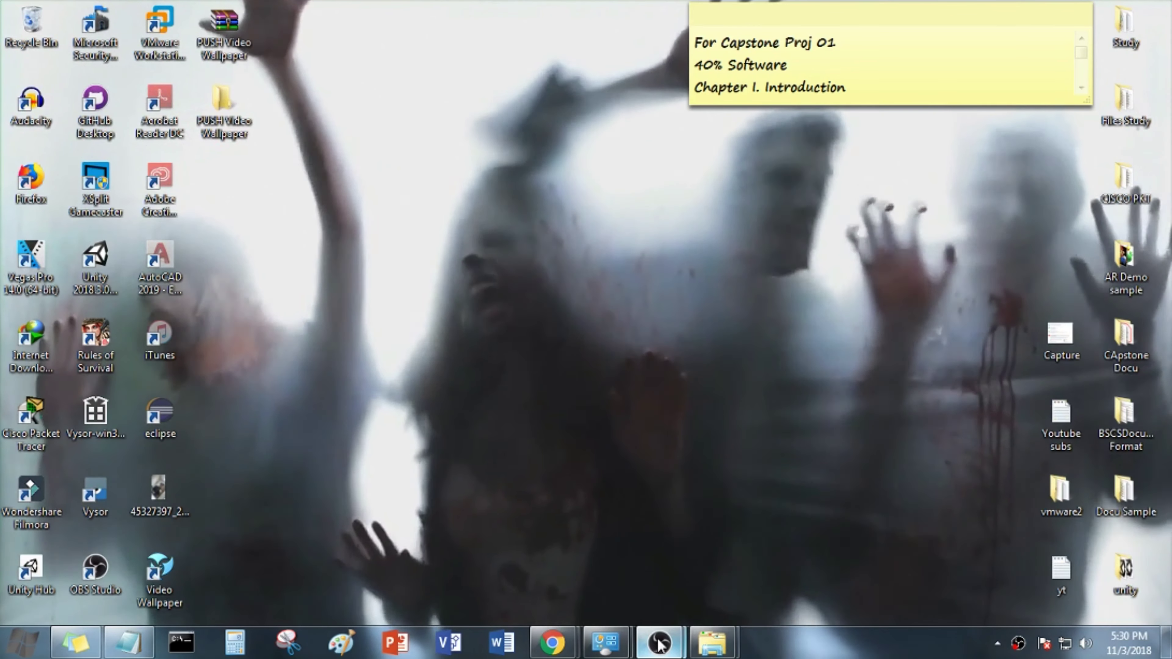
# Step: Switch to OBS and stop the screen recording
pyautogui.moveTo(660, 643)
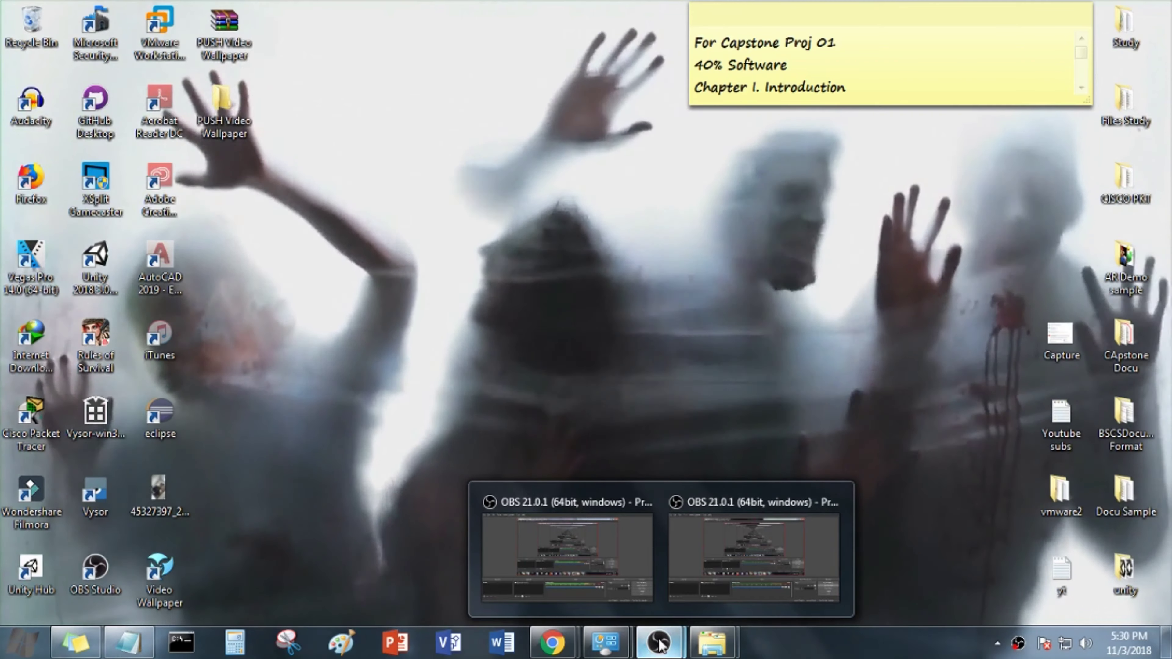
pyautogui.click(774, 564)
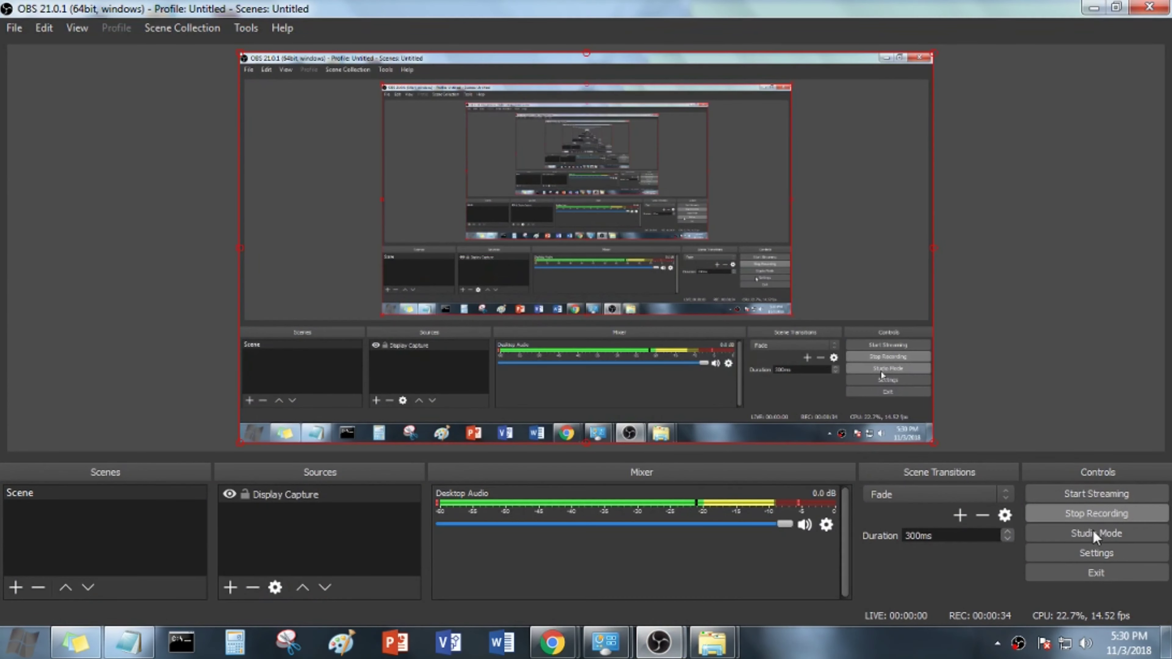
pyautogui.click(1097, 513)
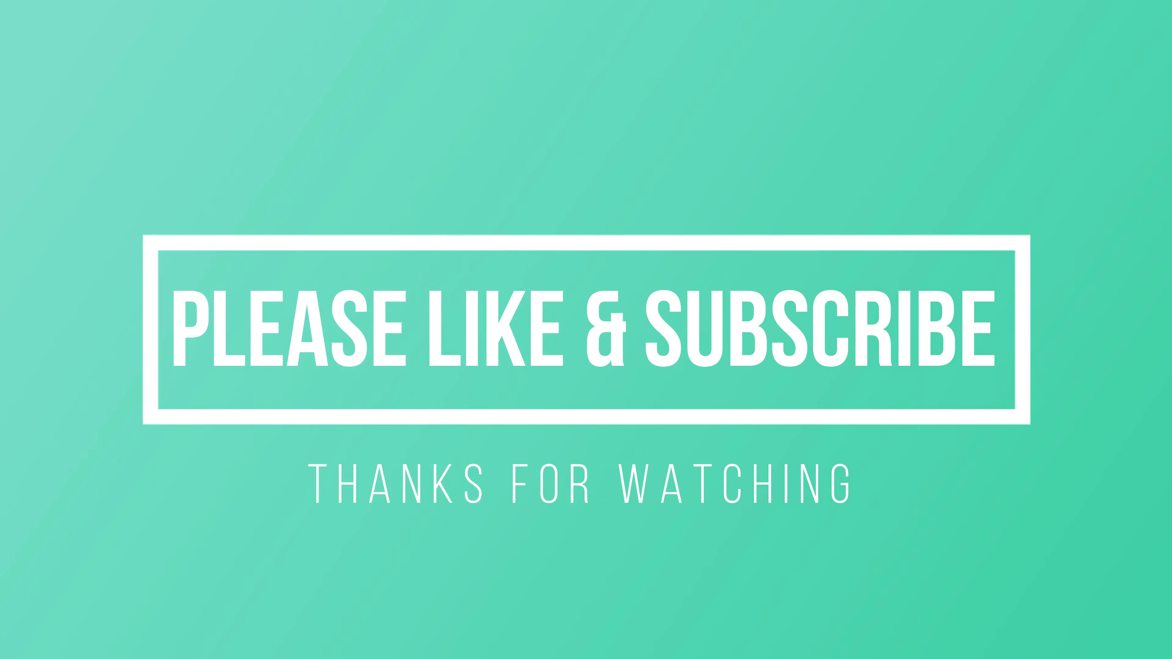